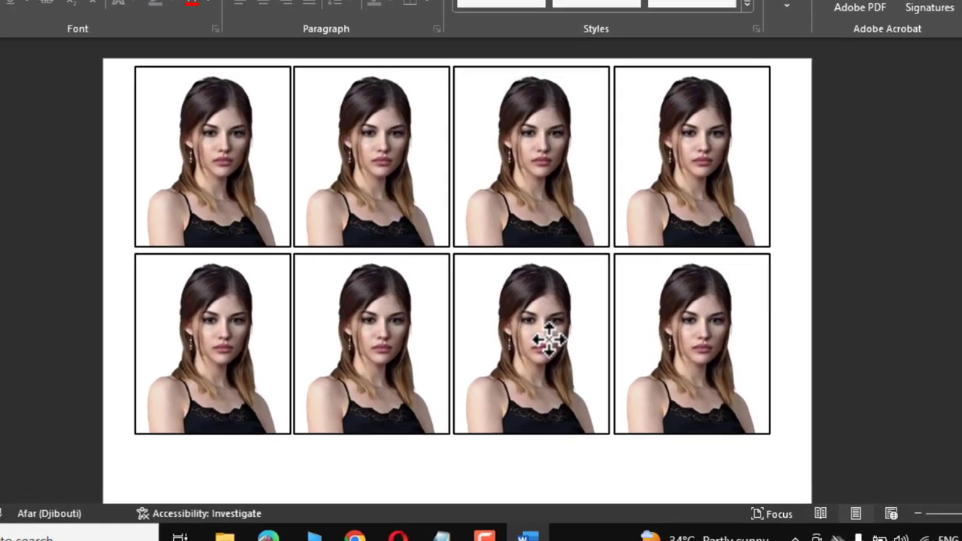
ctrl+click(544, 339)
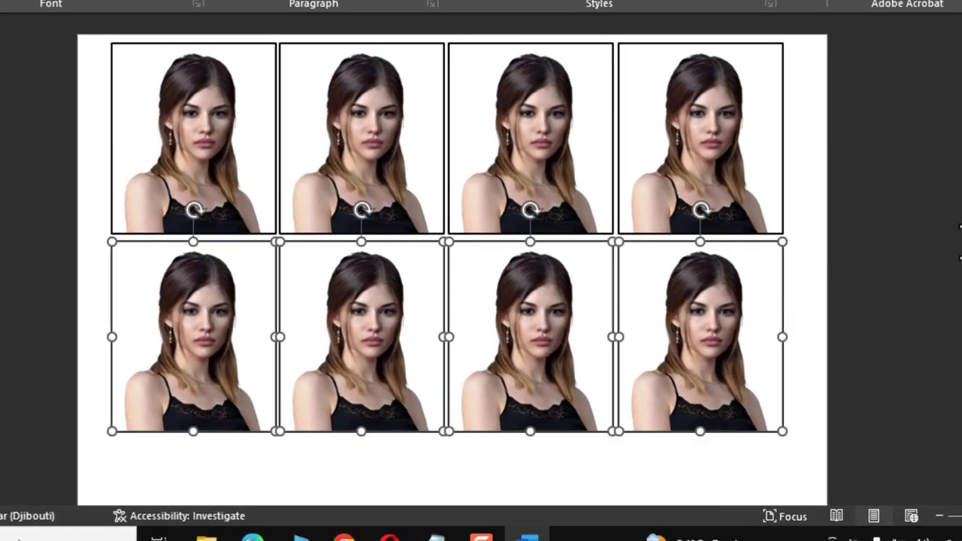
key(Escape)
scroll(451, 263, down, 1)
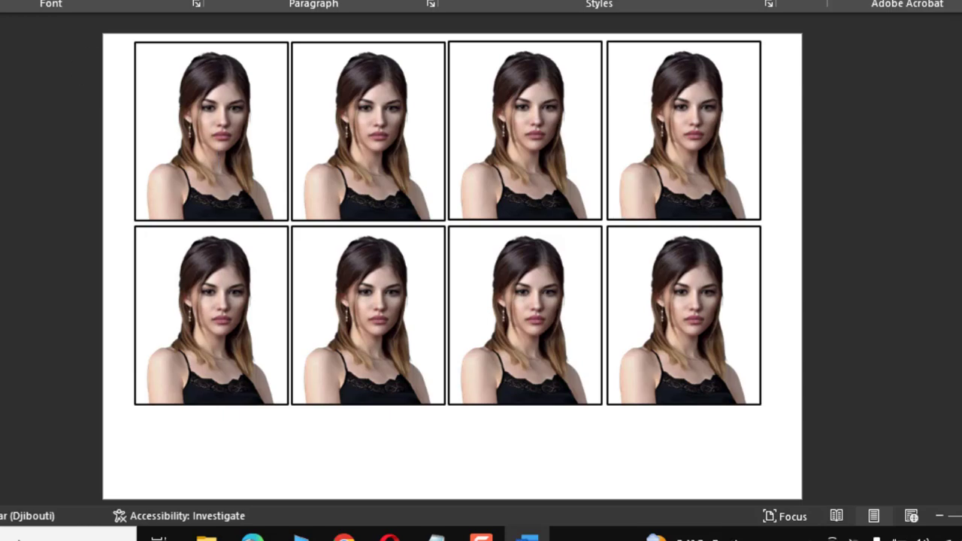
key(ctrl+p)
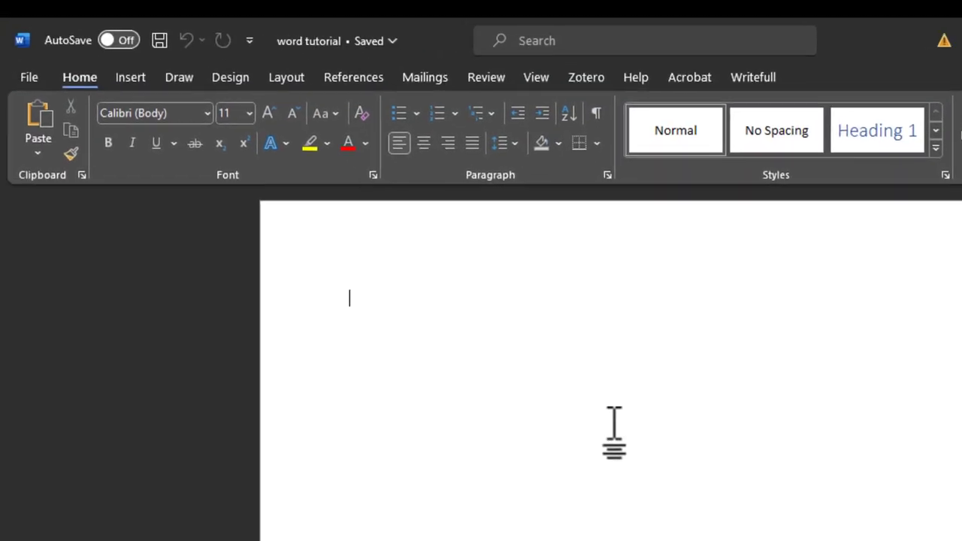
- Set a custom paper size for the whole document, 6 inches wide and 4 inches high
click(289, 80)
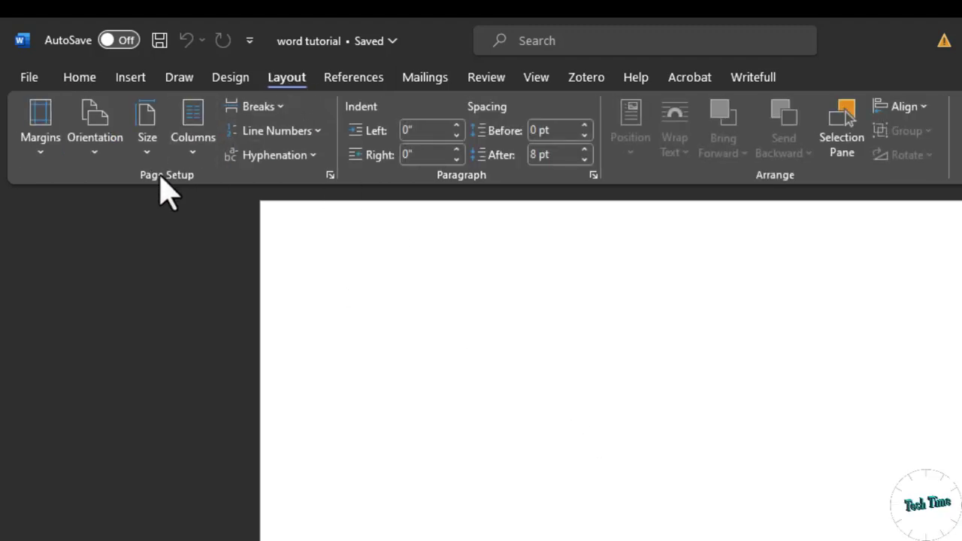
click(148, 154)
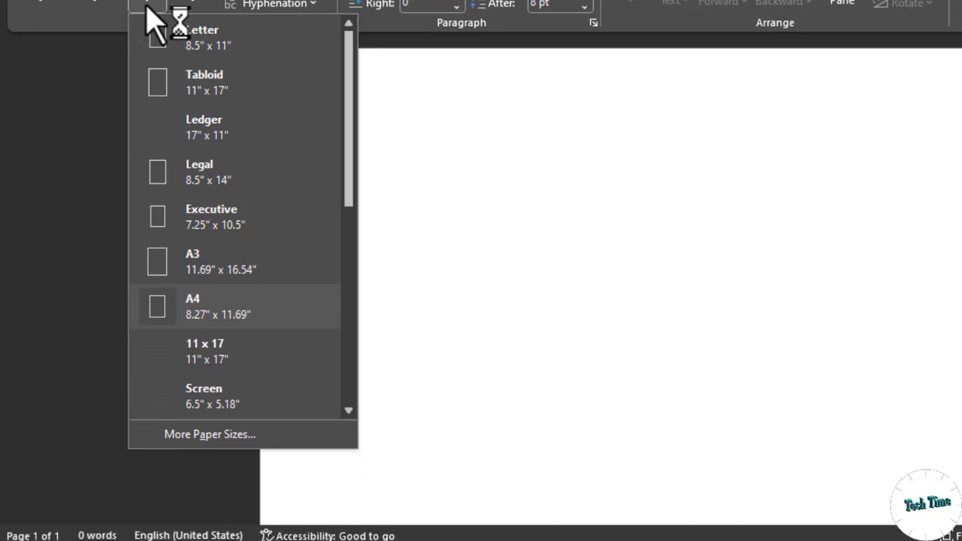
click(143, 415)
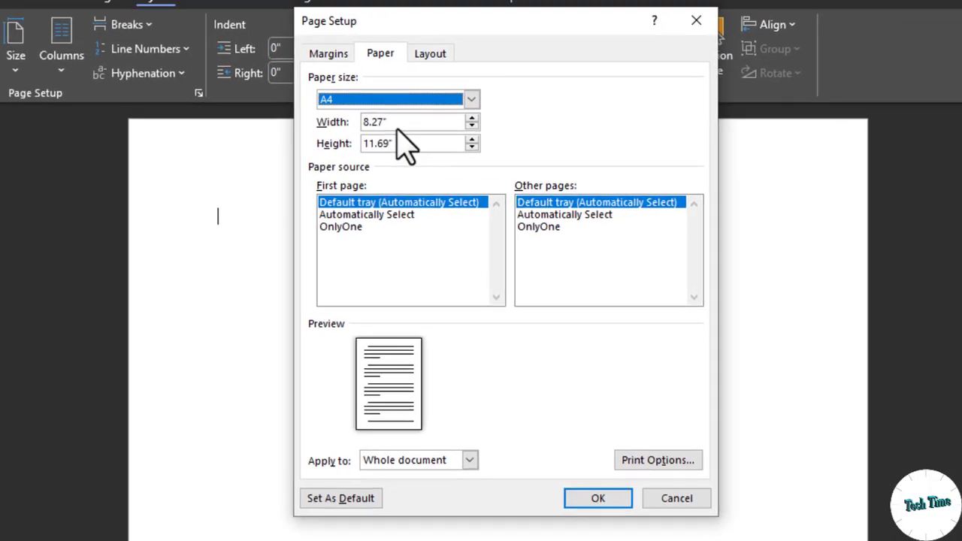
click(402, 125)
double_click(382, 125)
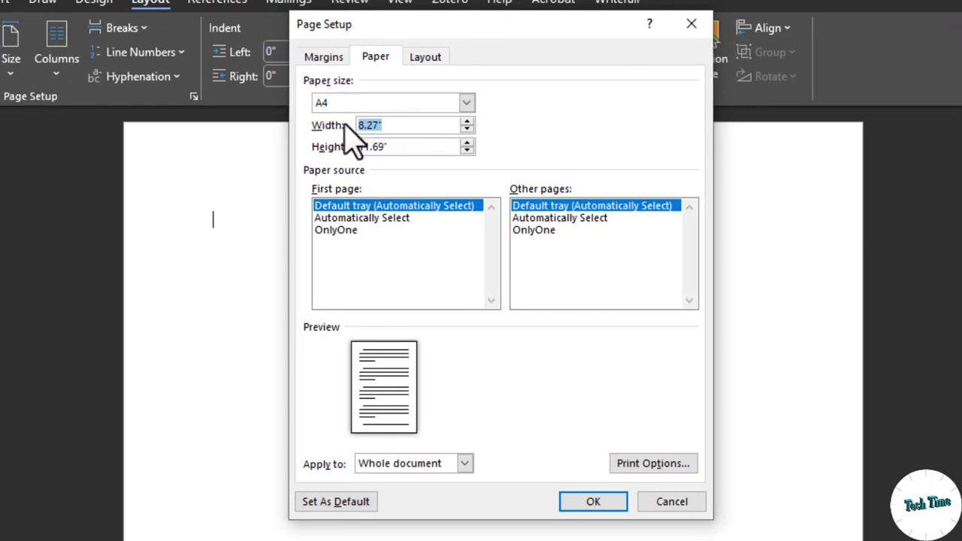
text(6)
click(413, 147)
drag(412, 146, 334, 150)
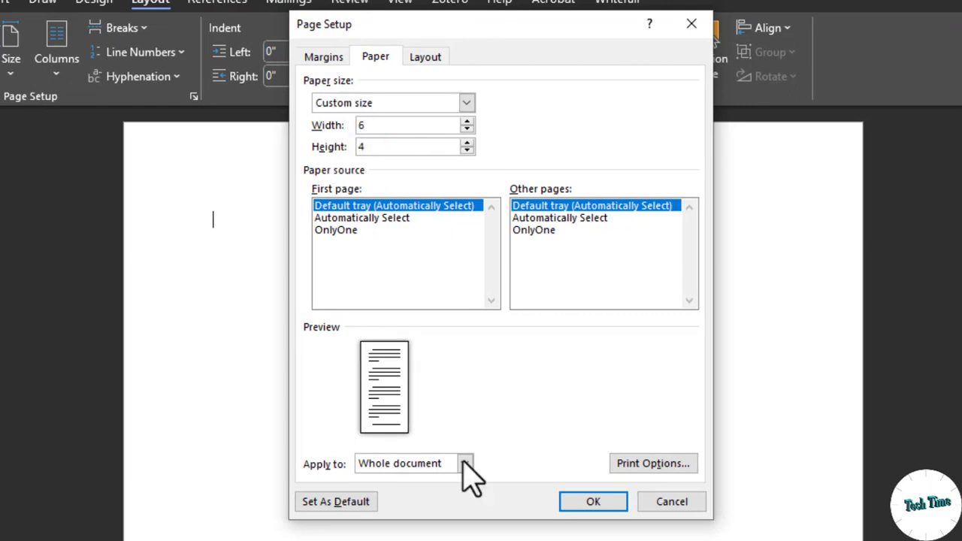
click(587, 501)
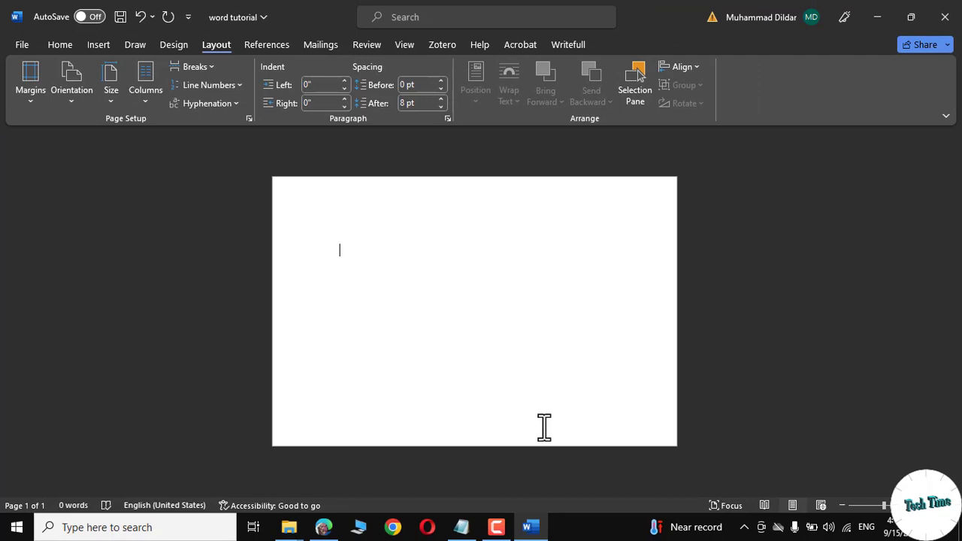
- Insert the picture girl-4311926_1920 from the Desktop folder into the document
scroll(273, 263, up, 2)
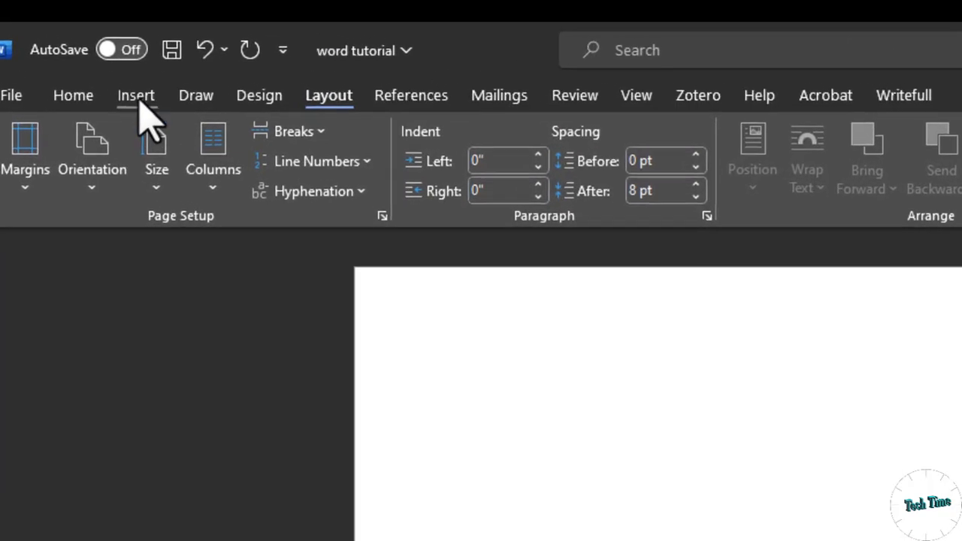
click(99, 46)
click(230, 197)
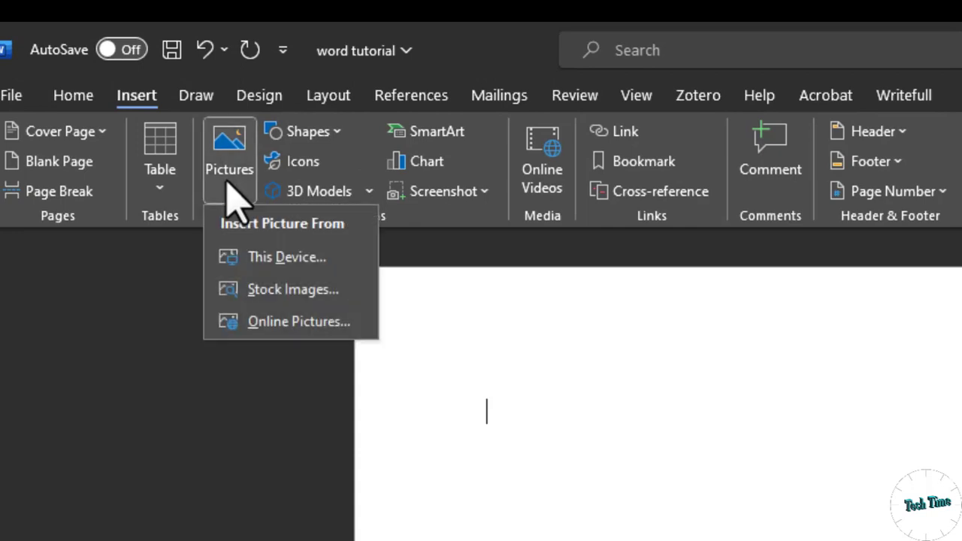
click(273, 257)
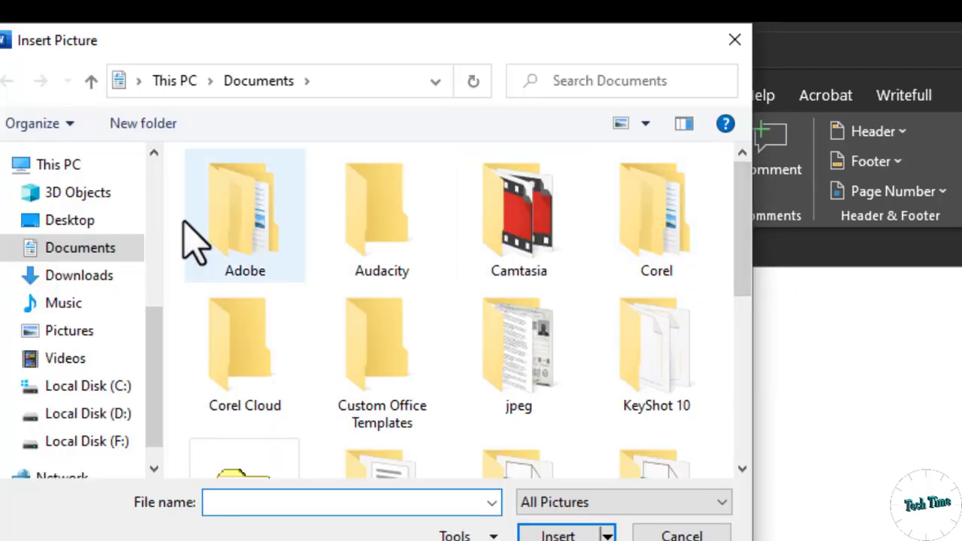
click(100, 222)
scroll(251, 294, down, 4)
click(251, 294)
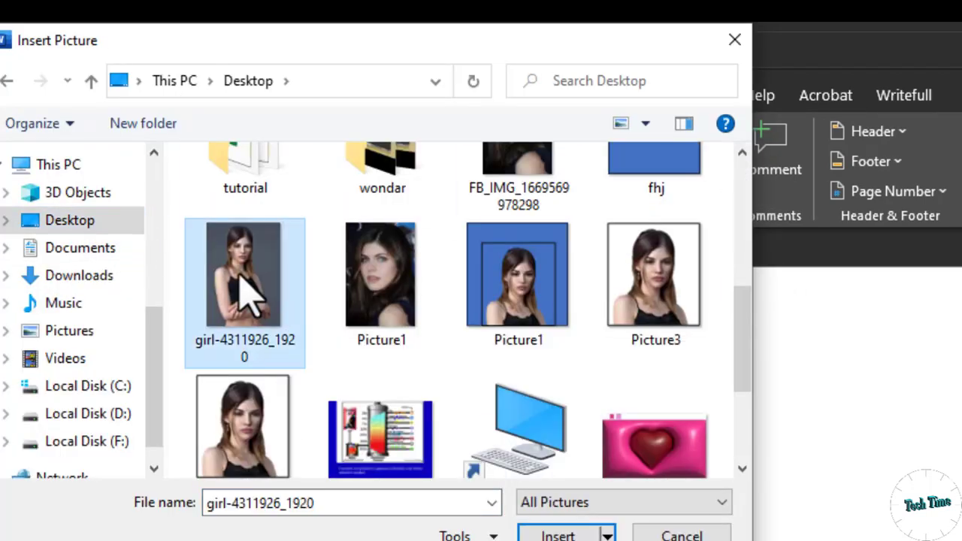
click(558, 535)
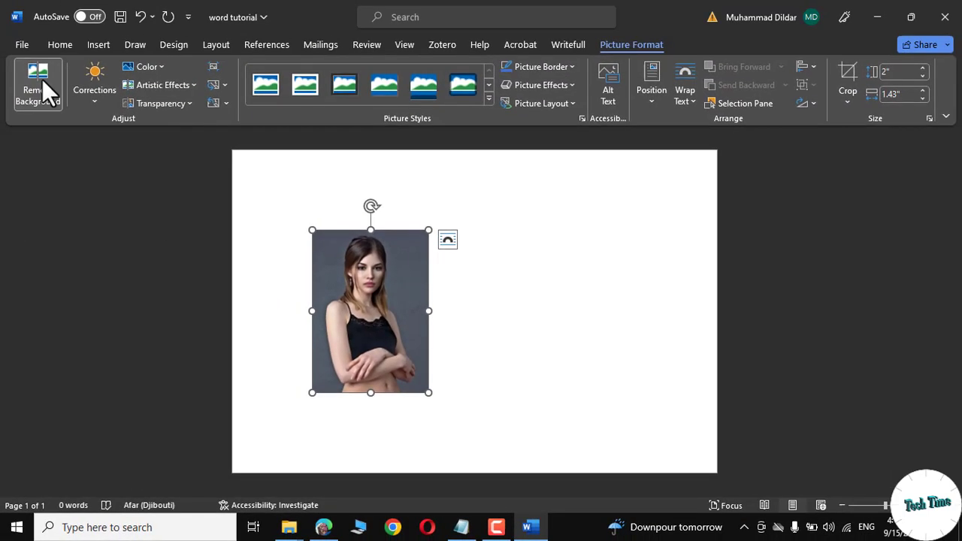
- Start removing the photo's background and mark the top of the hair and the waist as areas to keep
click(42, 79)
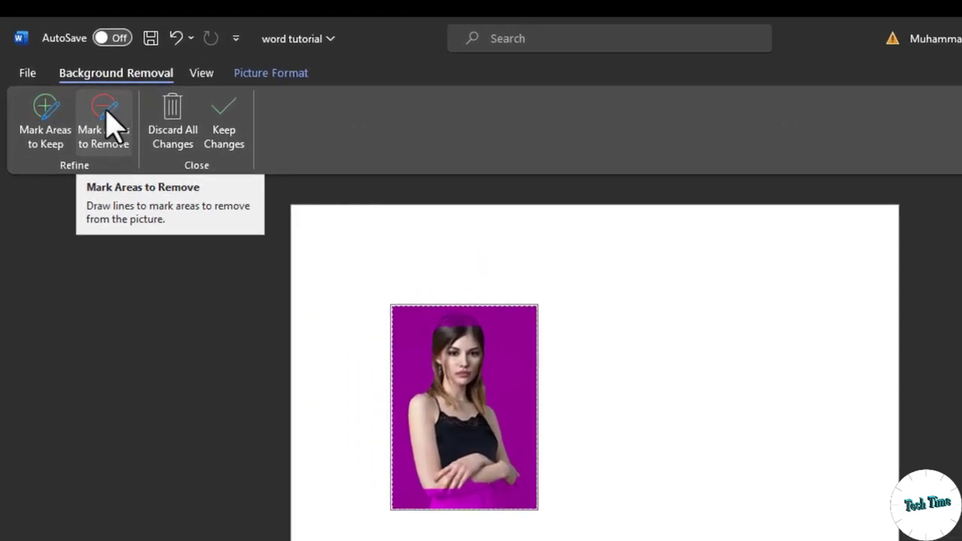
click(43, 132)
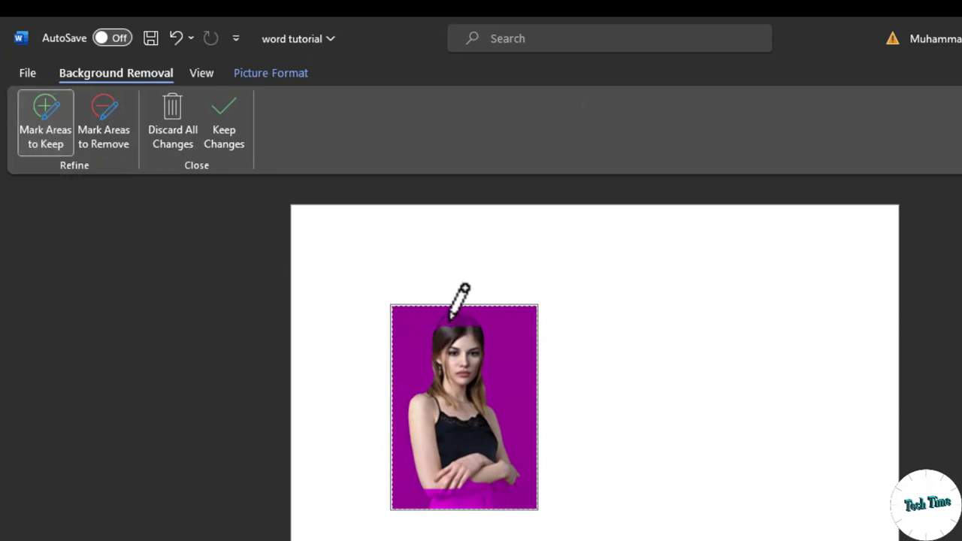
drag(447, 321, 452, 321)
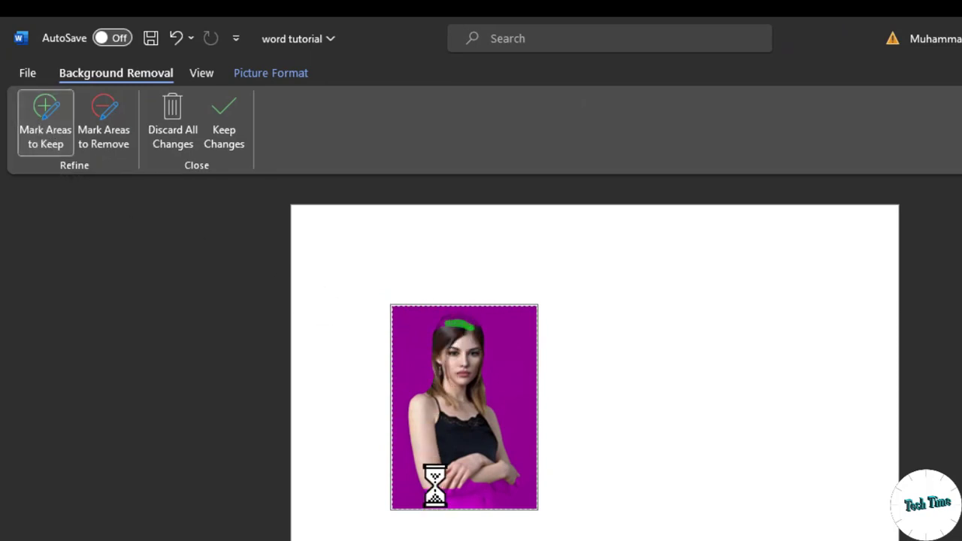
mouse_move(431, 494)
mouse_down()
mouse_move(499, 493)
mouse_move(455, 481)
mouse_move(449, 489)
mouse_move(490, 502)
mouse_up()
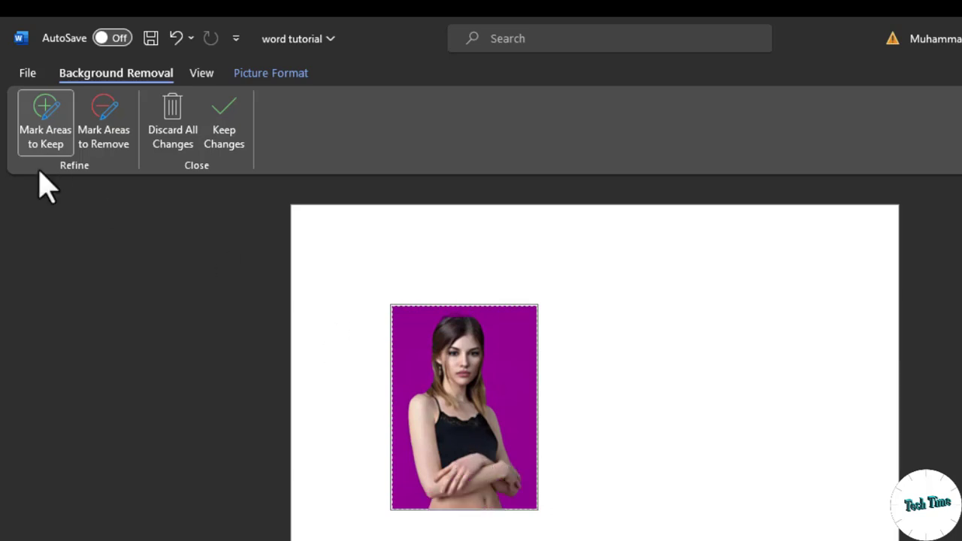
- Mark the background beside the head and shoulder as areas to remove, and apply the background removal to the photo
click(107, 137)
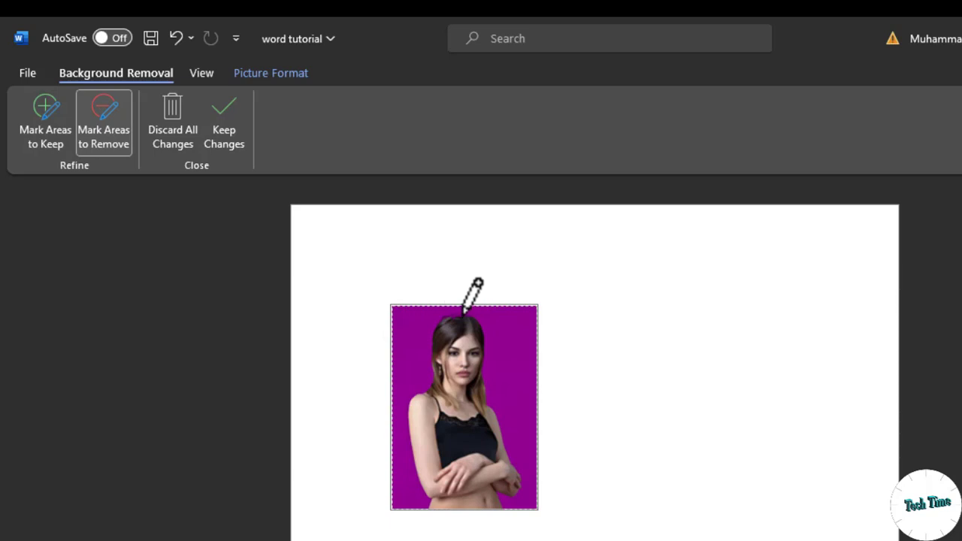
click(439, 317)
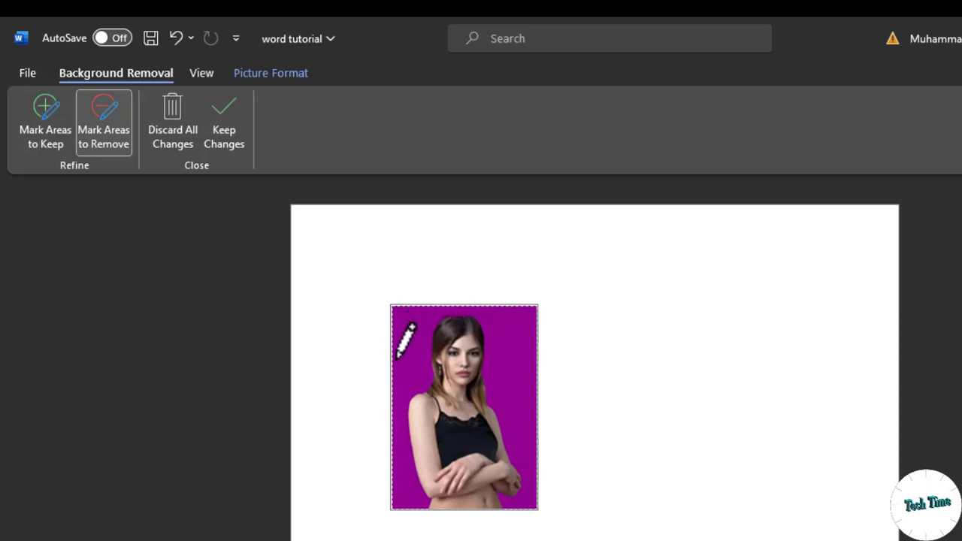
drag(429, 382, 412, 393)
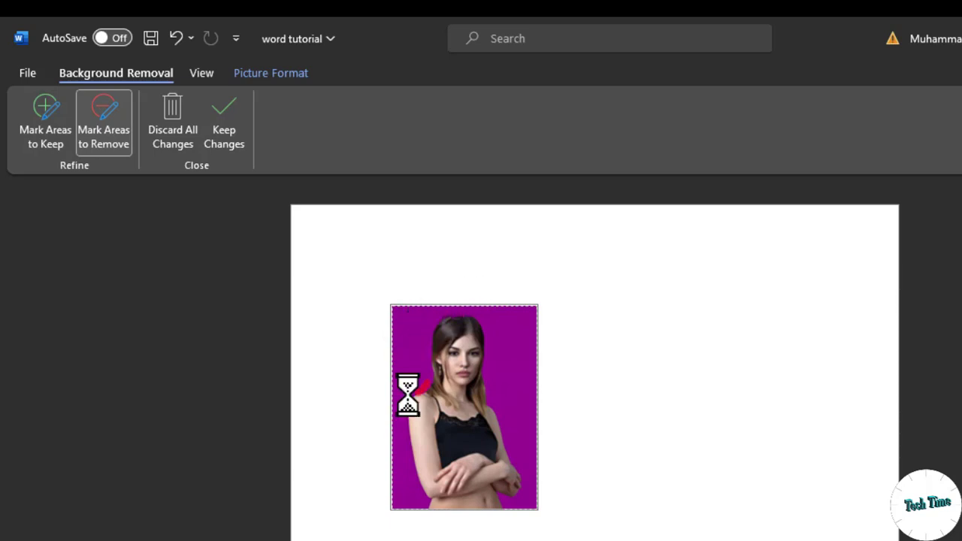
click(640, 380)
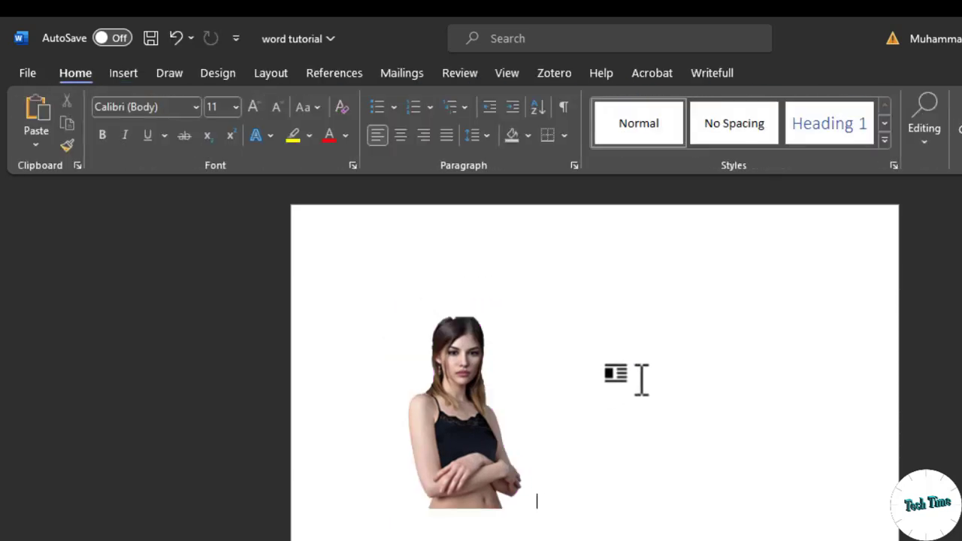
click(465, 410)
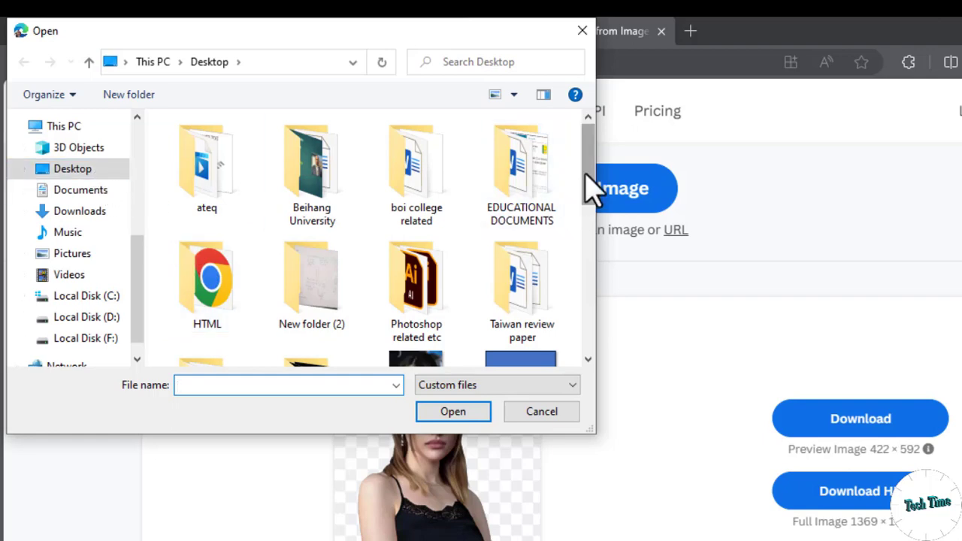
- Upload girl-4311926_1920 from the Desktop to remove.bg and download the preview-size image without its background
drag(584, 174, 584, 286)
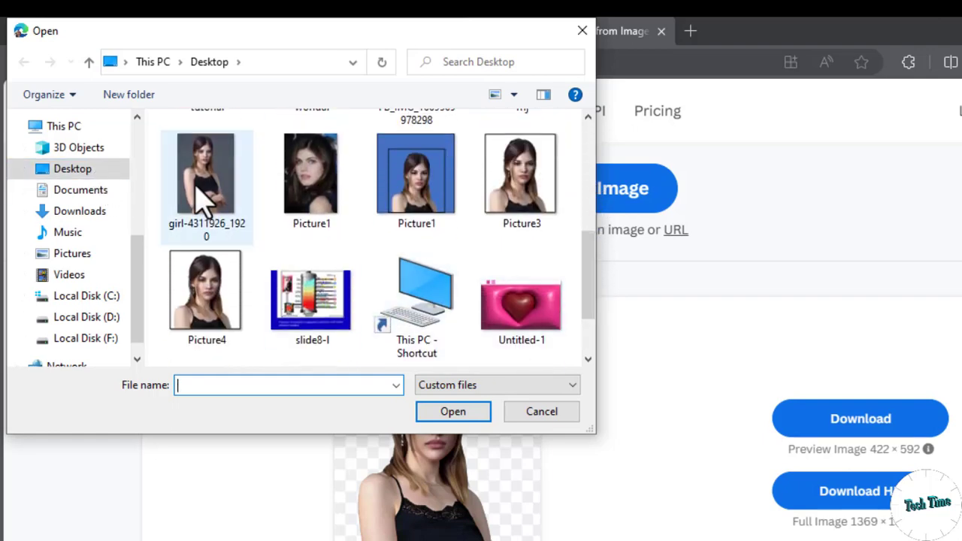
click(204, 193)
click(453, 412)
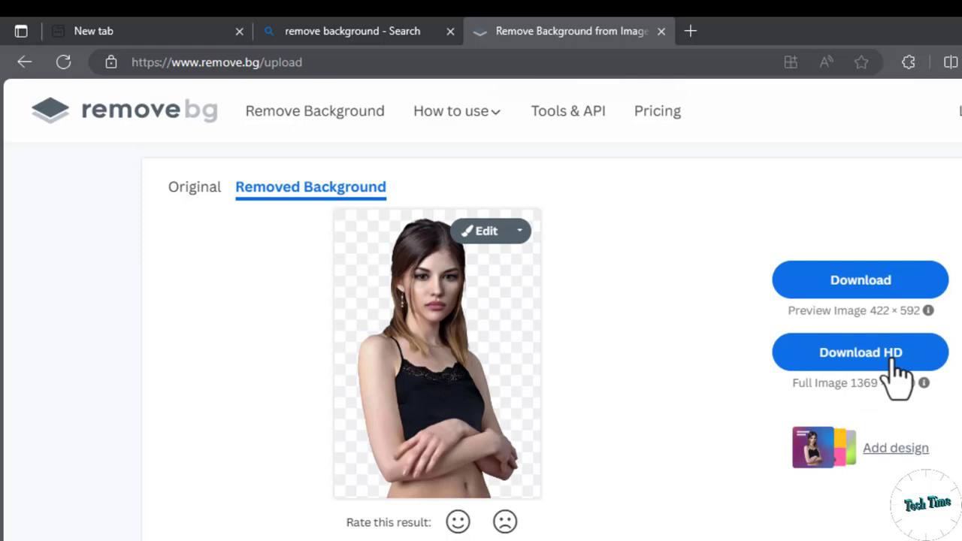
click(863, 286)
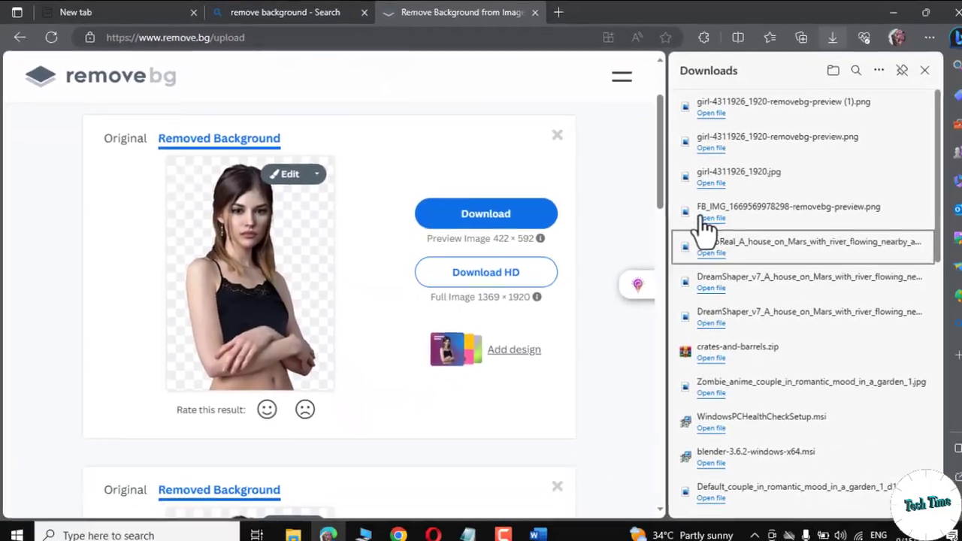
- Open the downloaded girl-4311926_1920-removebg-preview (1).png and examine the cutout quality up close
click(707, 113)
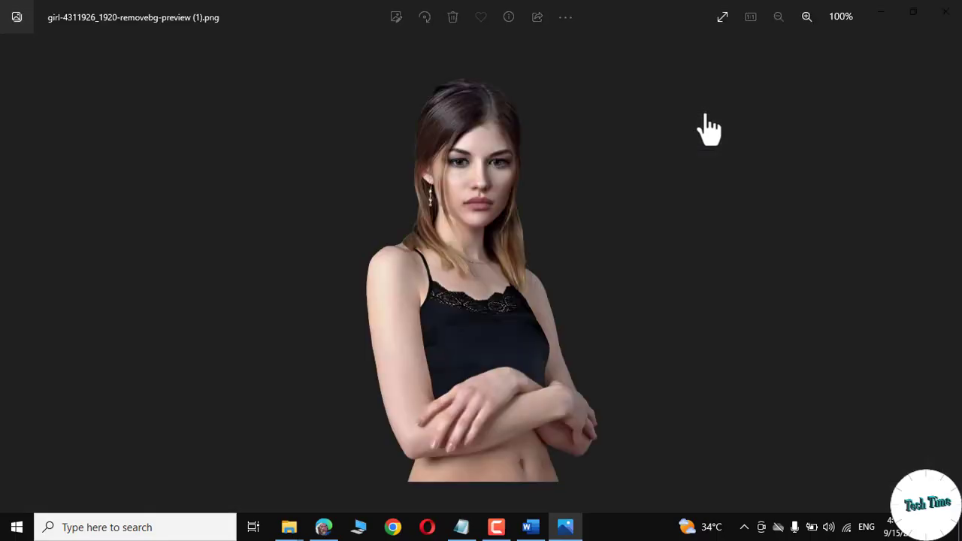
scroll(471, 257, up, 2)
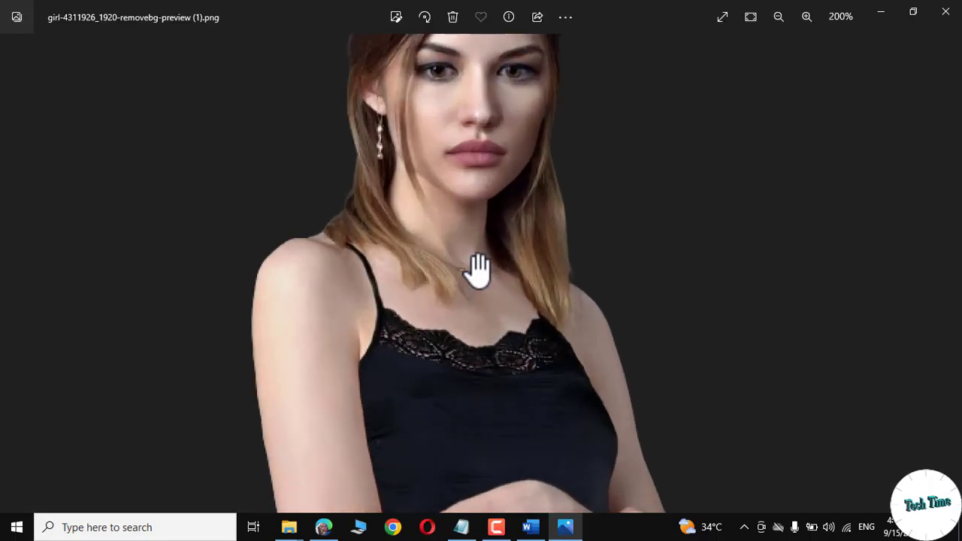
drag(468, 268, 474, 225)
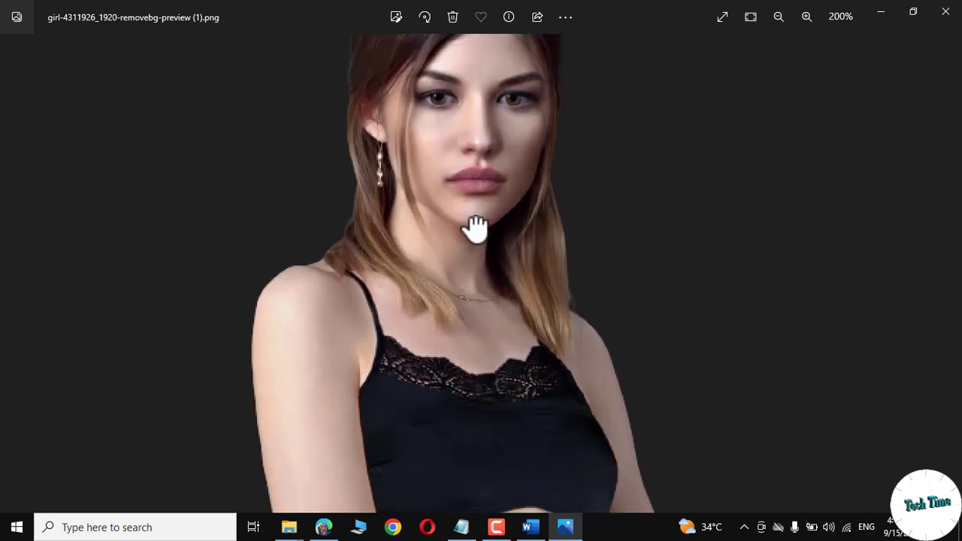
click(946, 11)
- Switch to Word and insert girl-4311926_1920-removebg-preview (1) from the Downloads folder into the blank page
click(531, 527)
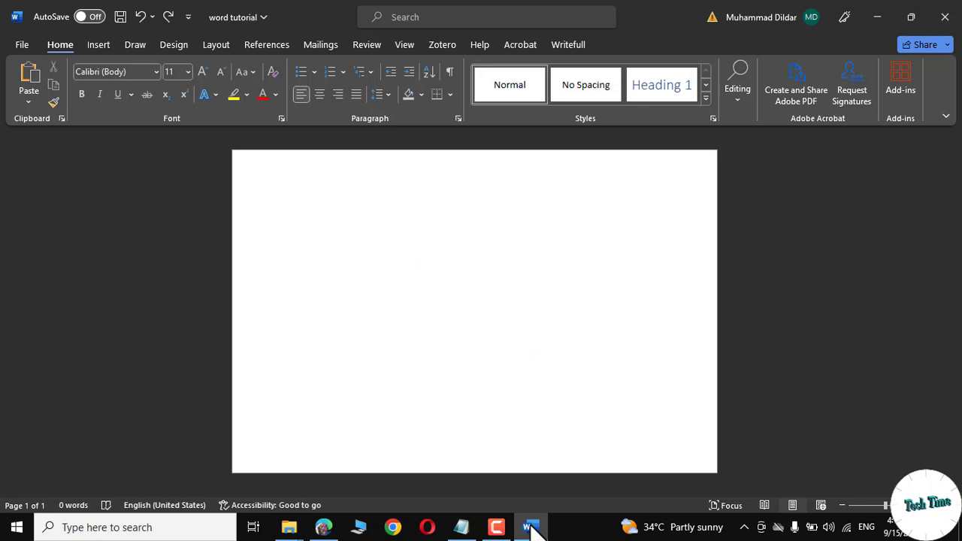
click(88, 44)
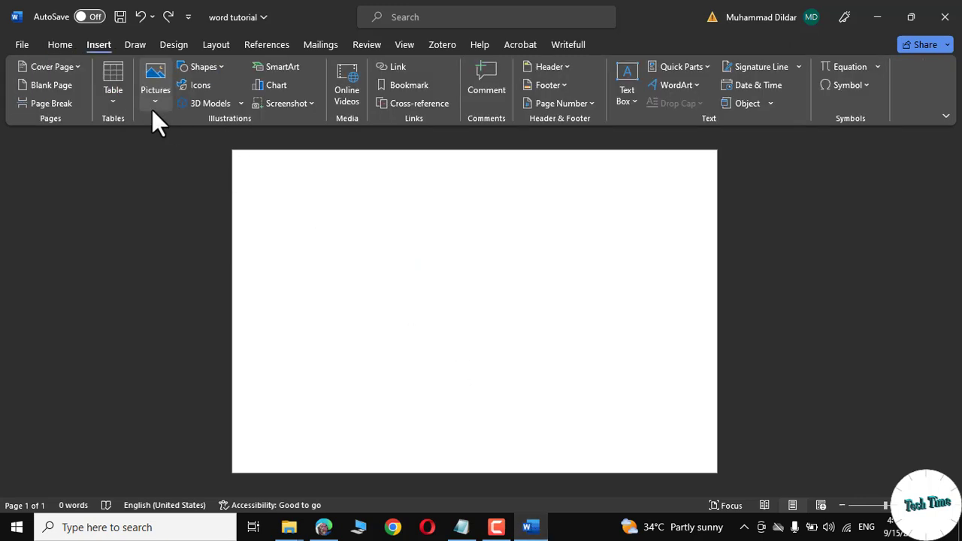
click(156, 99)
click(188, 143)
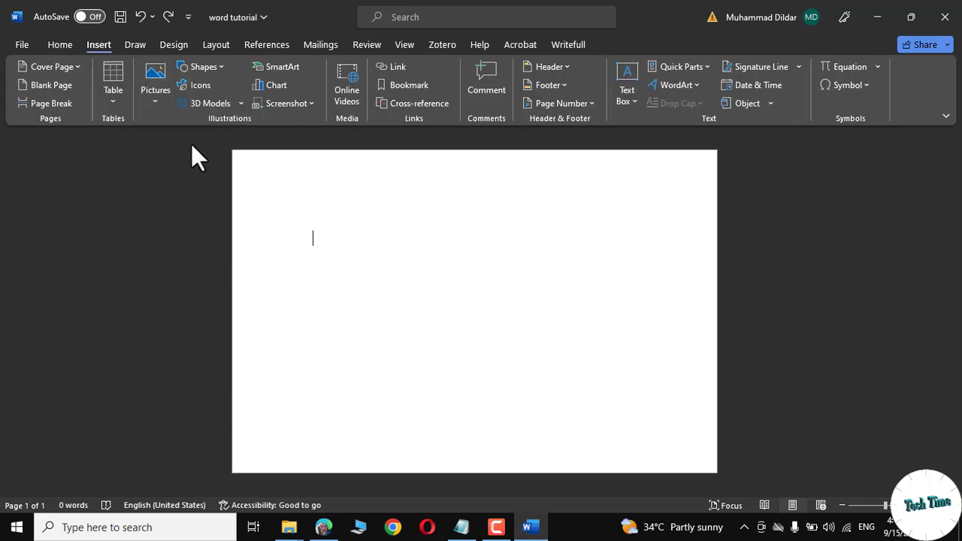
click(63, 155)
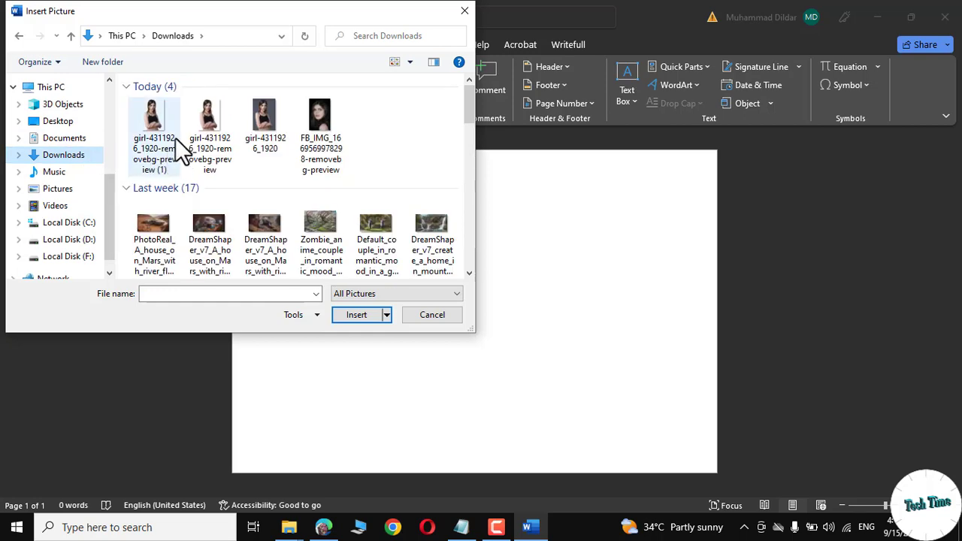
click(154, 132)
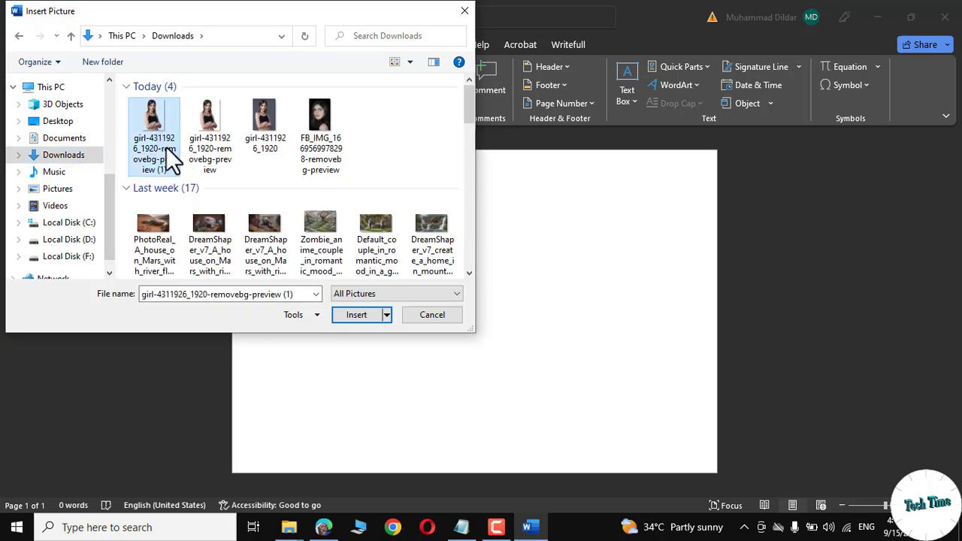
click(363, 315)
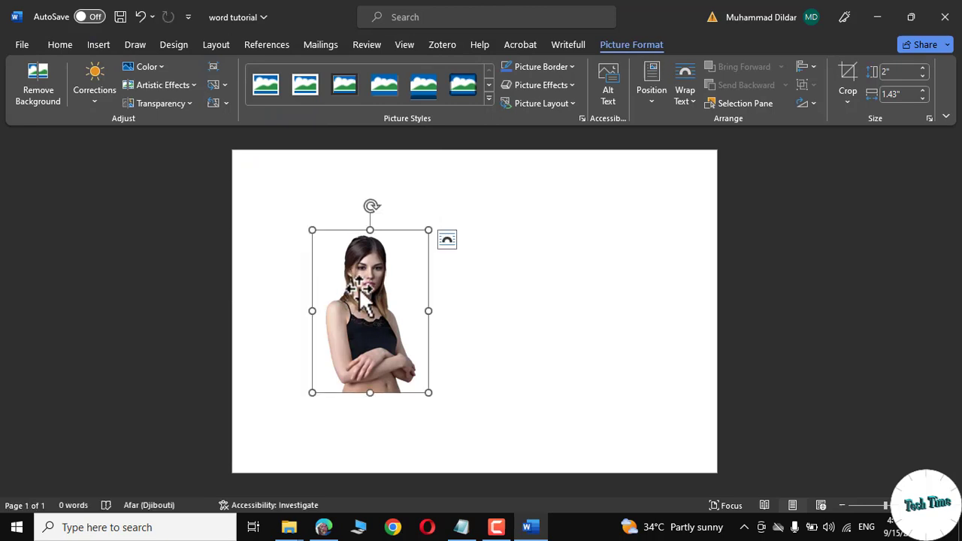
- Set the portrait's text wrapping to In Front of Text and move it to the upper middle of the page
click(693, 97)
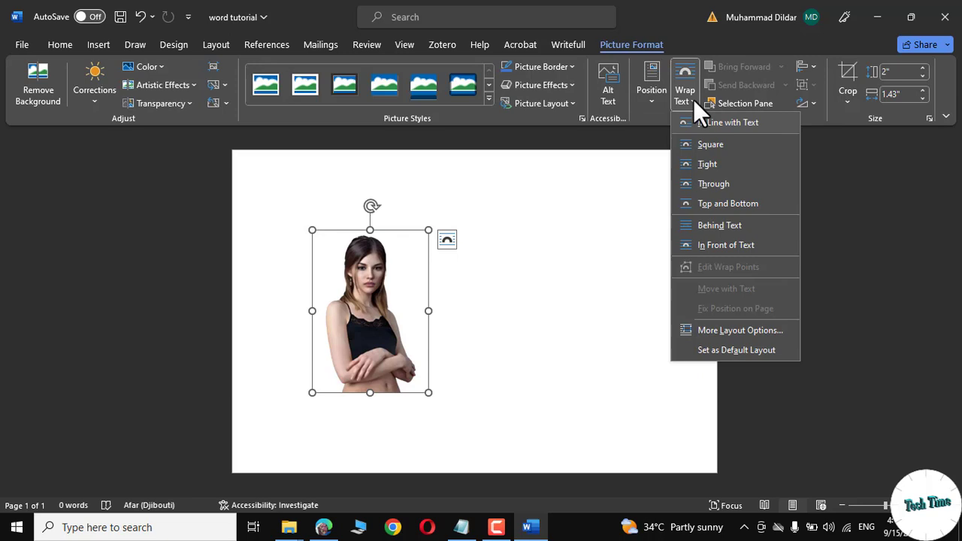
click(699, 247)
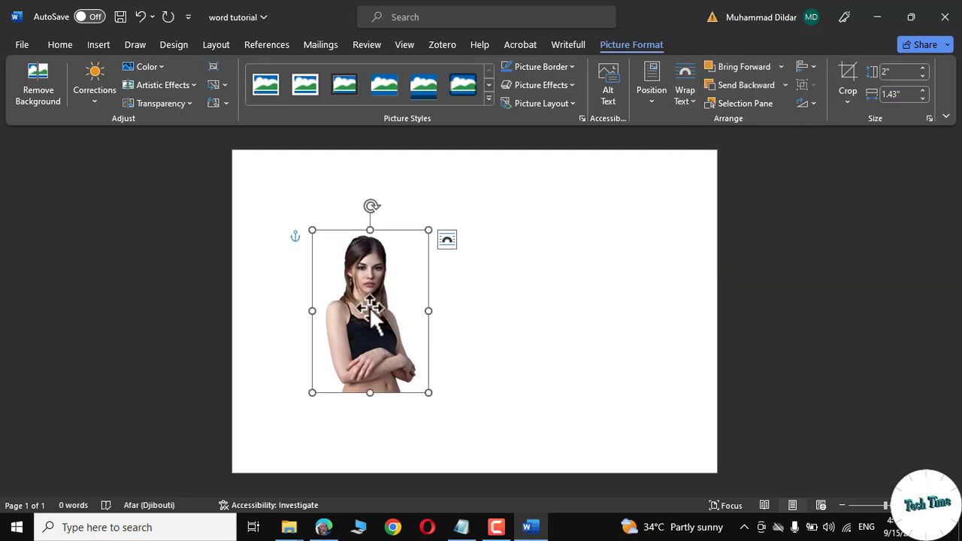
drag(370, 308, 457, 283)
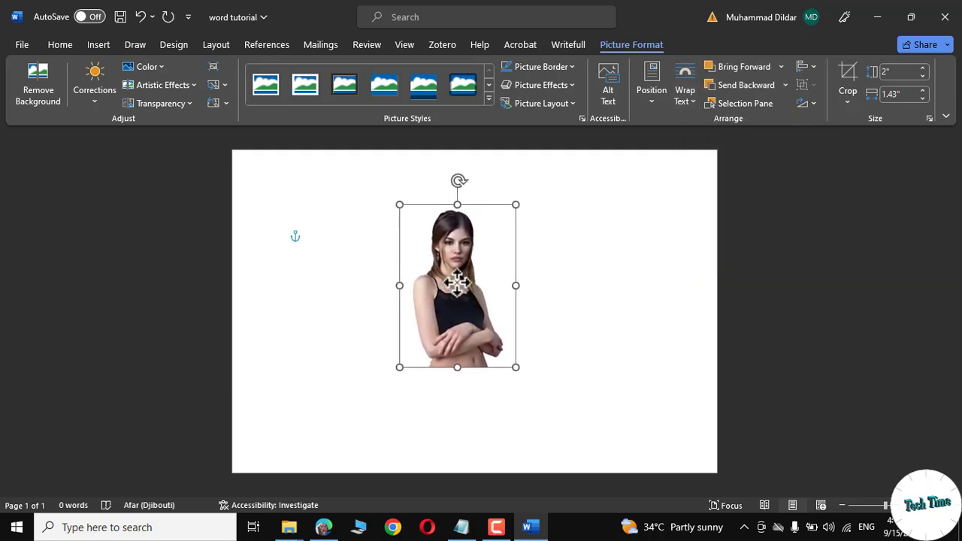
scroll(439, 319, up, 1)
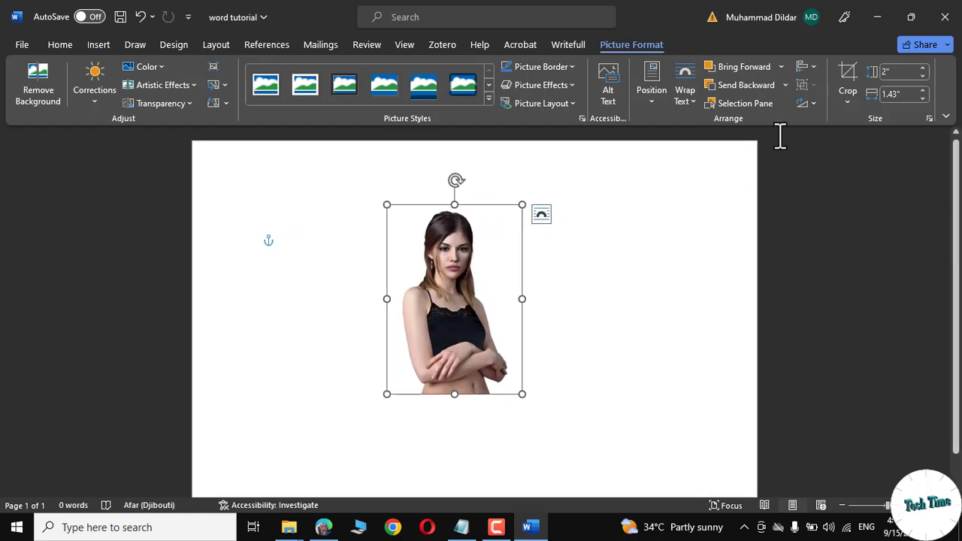
- Crop the portrait's bottom and both sides to the head and shoulders, about 1.27 in high and 1.09 in wide
click(848, 98)
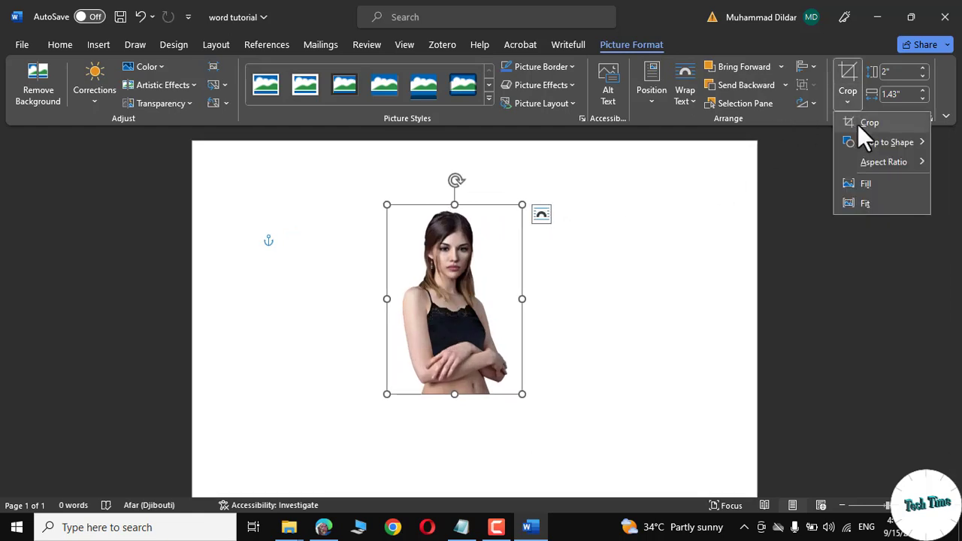
click(858, 124)
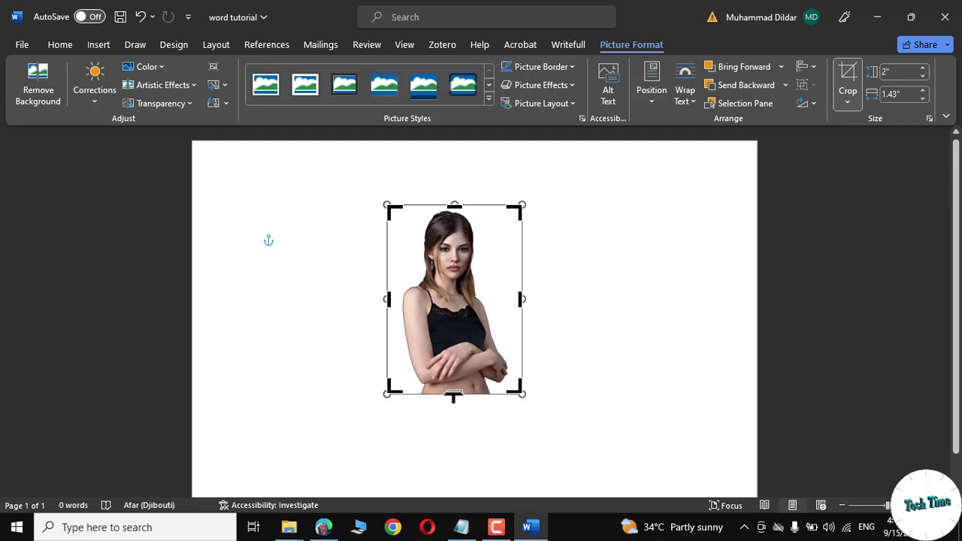
drag(453, 397, 457, 326)
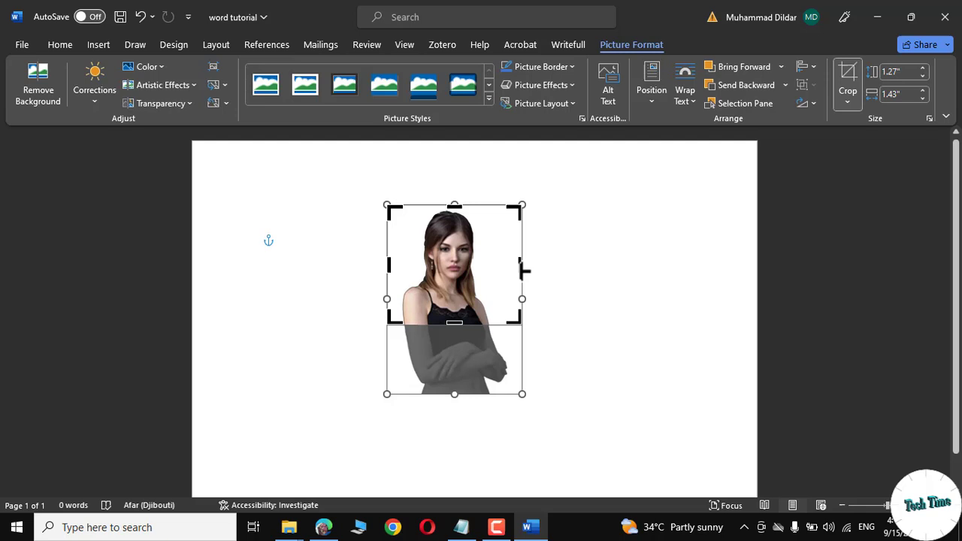
drag(523, 268, 498, 275)
drag(388, 268, 417, 254)
click(590, 274)
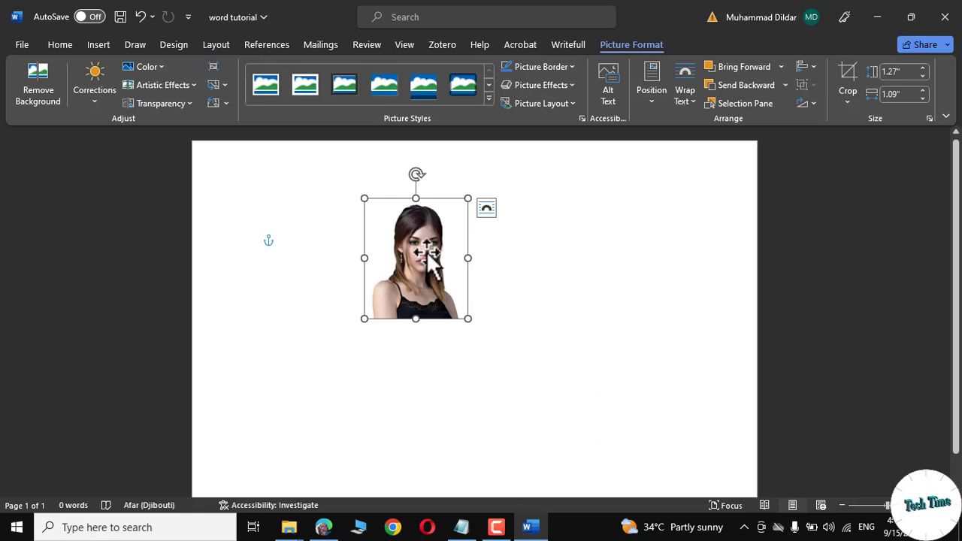
click(612, 275)
click(414, 247)
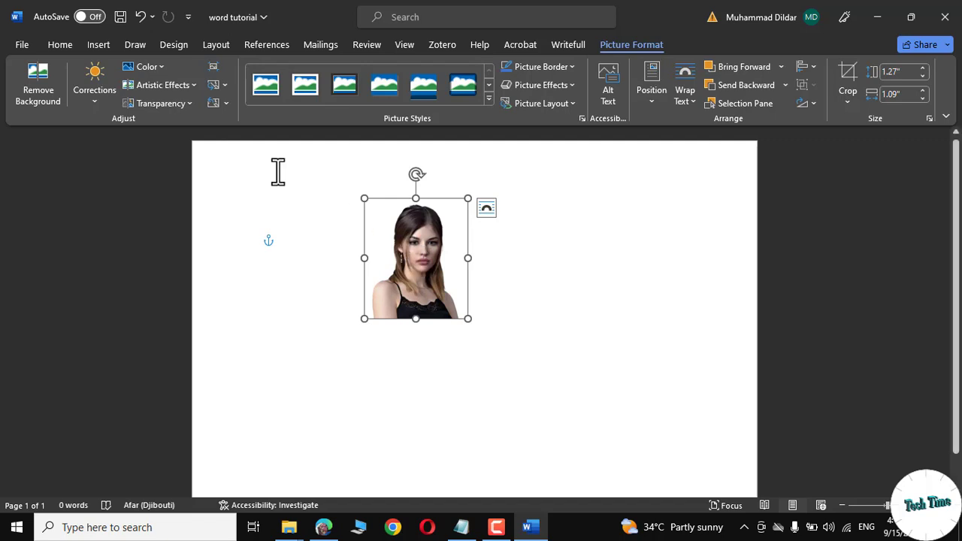
- Draw a rectangle exactly over the cropped portrait, about 1.27 in high and 1.09 in wide
click(105, 44)
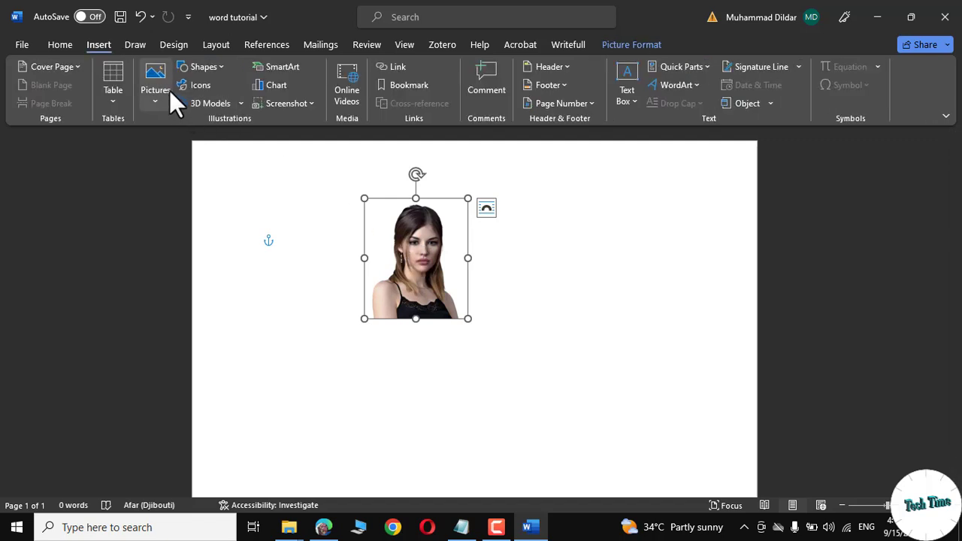
click(217, 66)
click(223, 103)
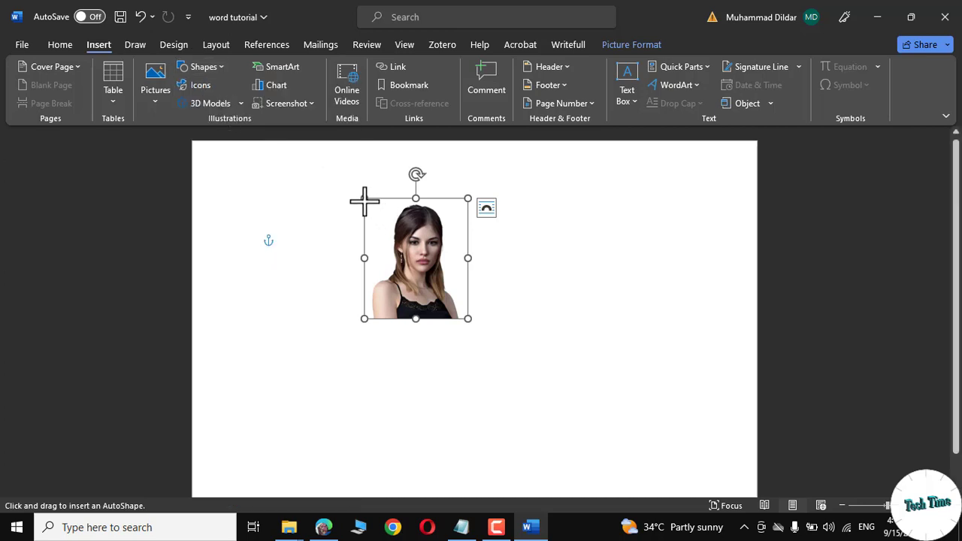
mouse_move(365, 200)
mouse_down()
mouse_move(410, 314)
mouse_move(469, 319)
mouse_up()
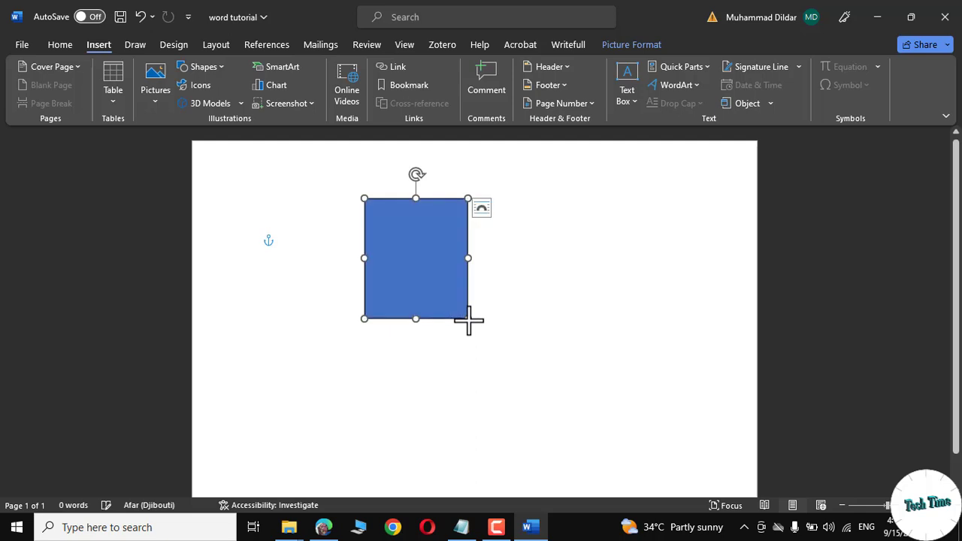
click(554, 279)
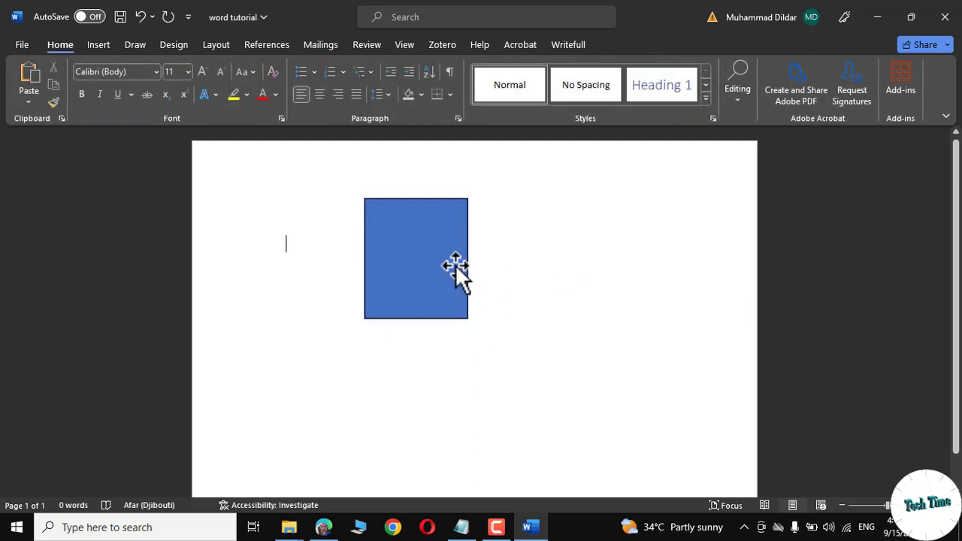
- Send the rectangle behind the portrait so it serves as a coloured background
click(418, 256)
right_click(418, 256)
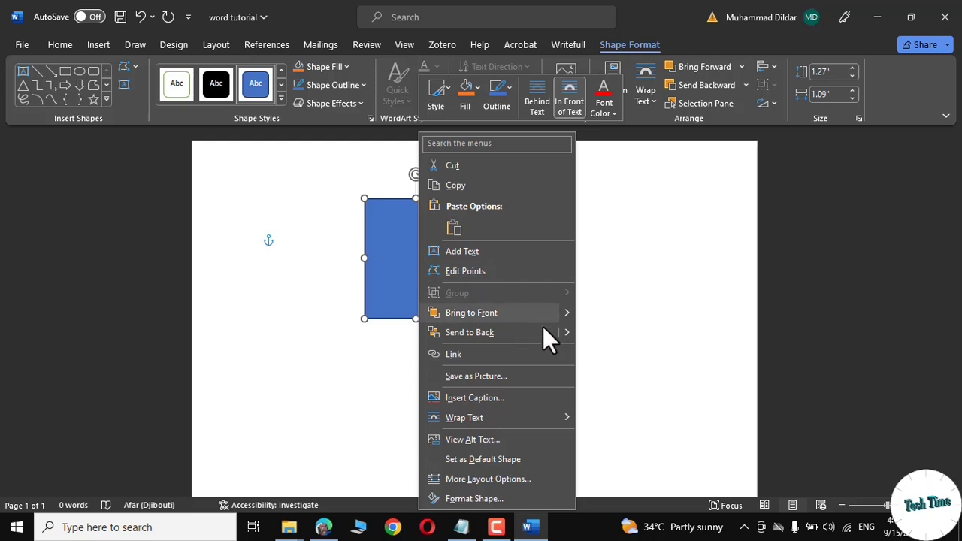
mouse_move(569, 332)
click(603, 331)
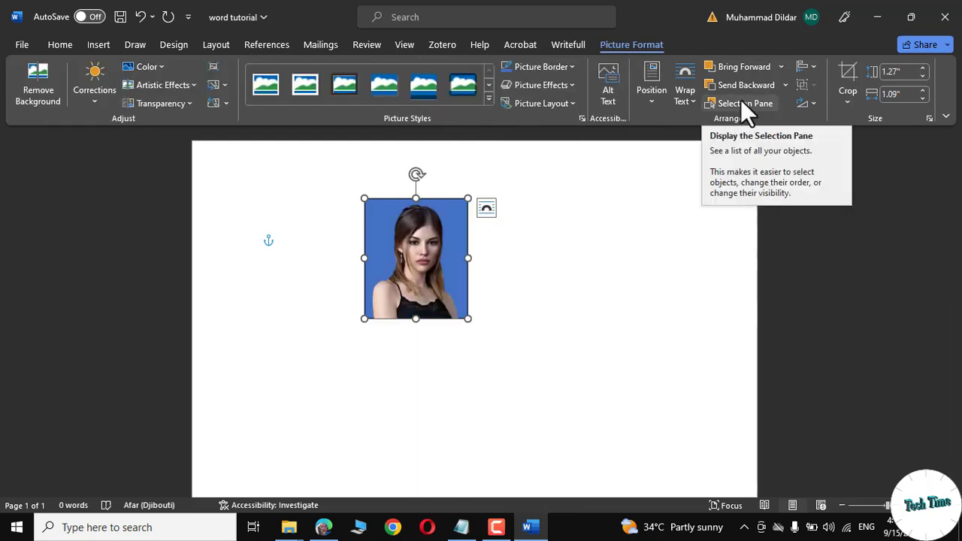
click(585, 275)
click(424, 268)
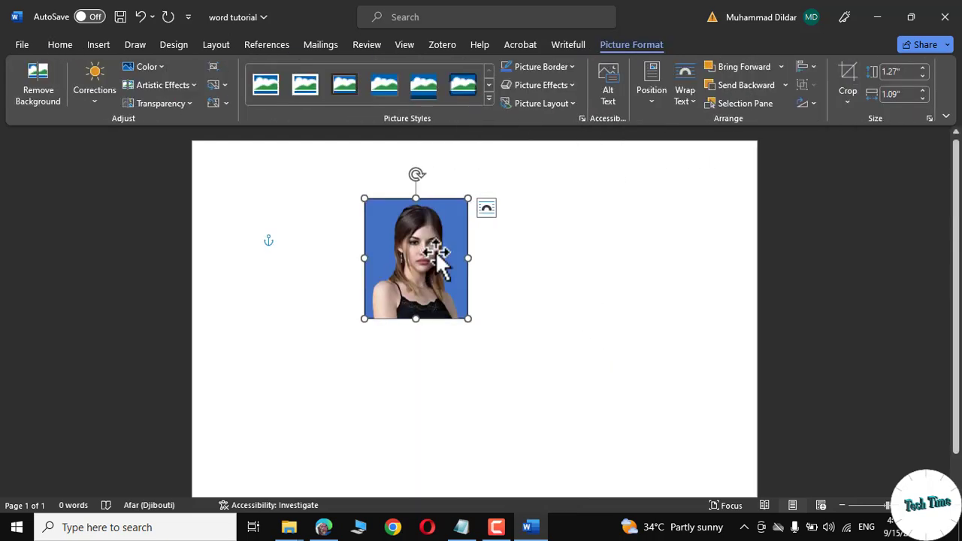
- Show the list of objects on the page, select both Picture 2 and Rectangle 3, and group them
click(759, 103)
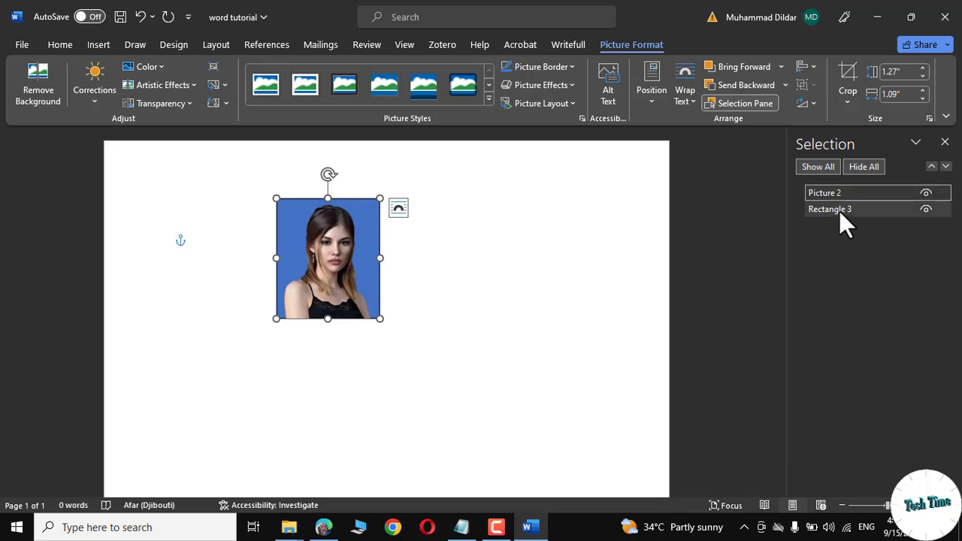
ctrl+click(839, 211)
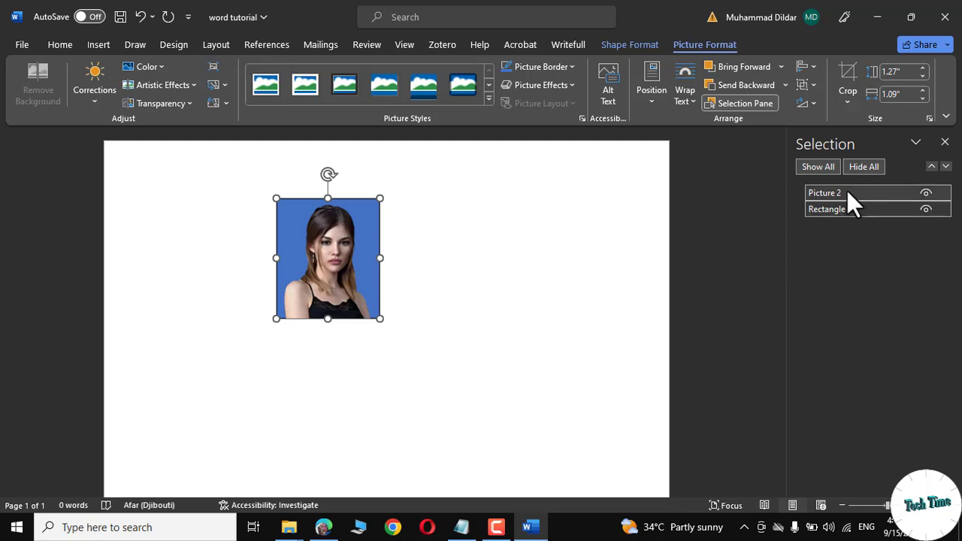
right_click(328, 235)
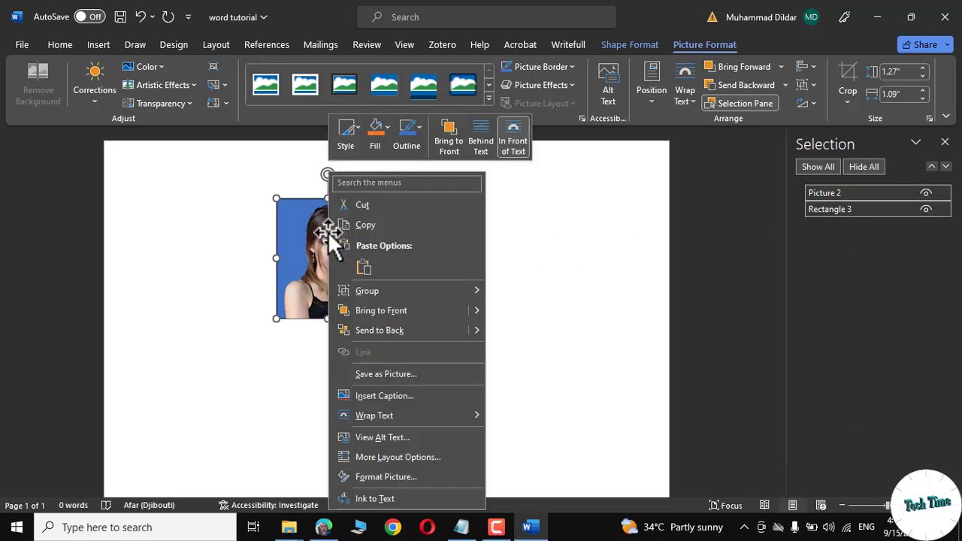
mouse_move(440, 292)
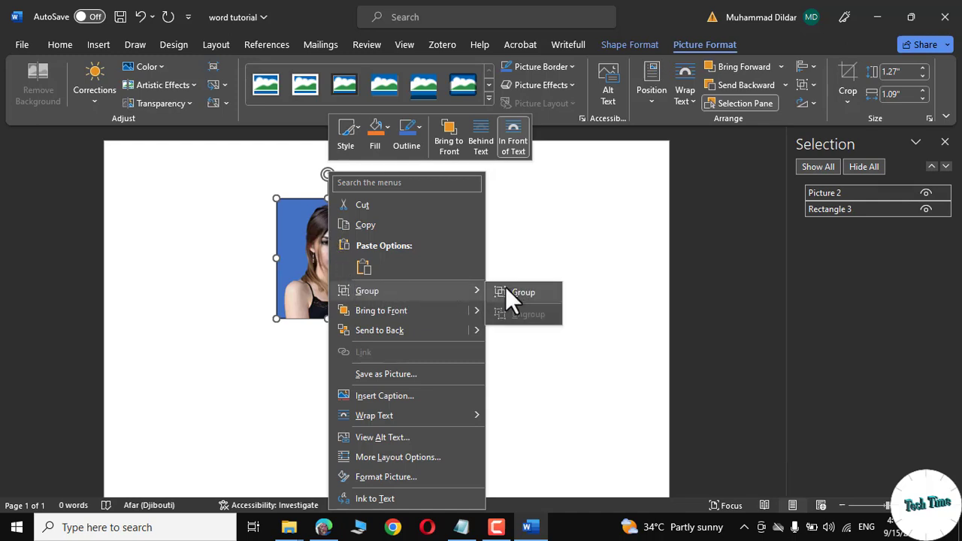
click(517, 287)
click(474, 253)
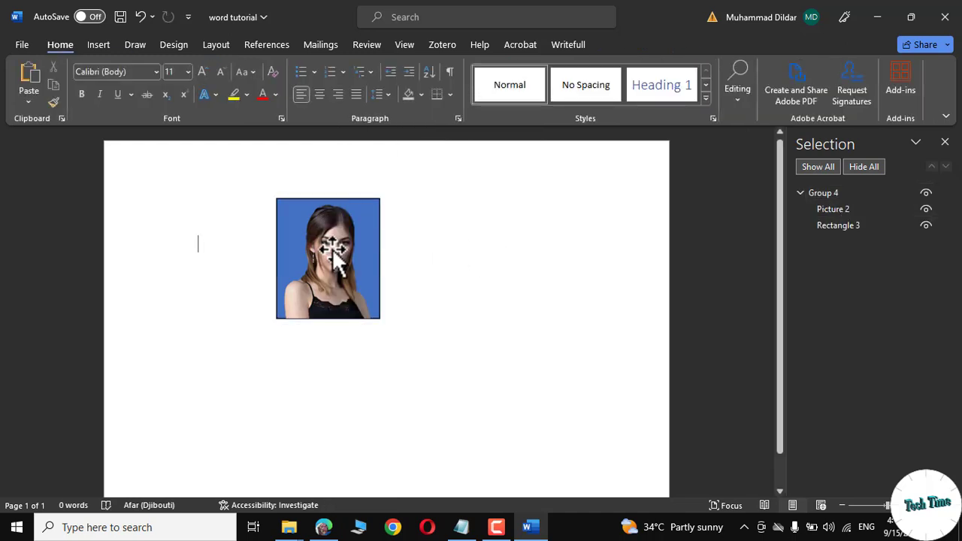
- Move the grouped photo slightly to the left, and undo the changes back to the cropped portrait without the rectangle
mouse_move(318, 259)
mouse_down()
mouse_move(388, 331)
mouse_move(290, 285)
mouse_move(318, 290)
mouse_move(233, 235)
mouse_move(143, 193)
mouse_move(300, 263)
mouse_move(308, 255)
mouse_up()
click(479, 268)
click(344, 253)
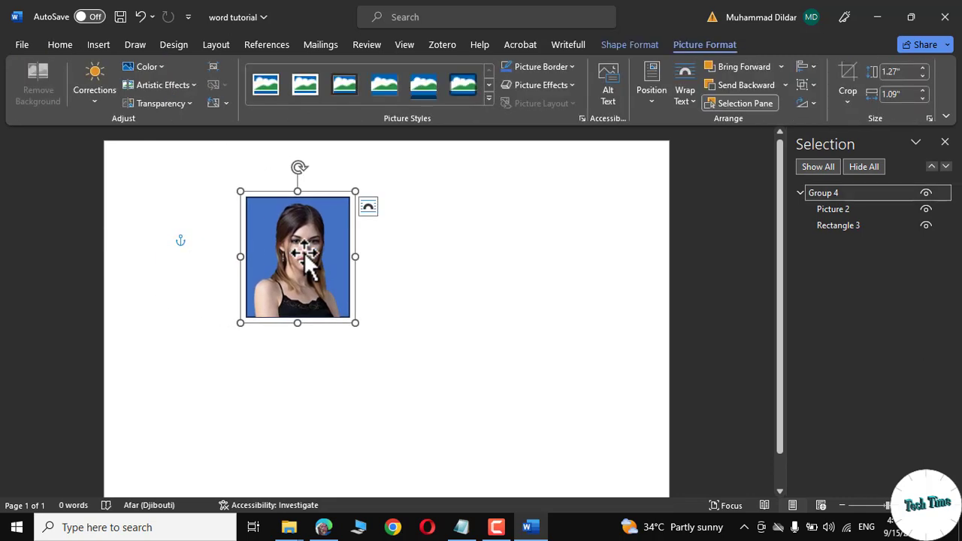
key(alt+F10)
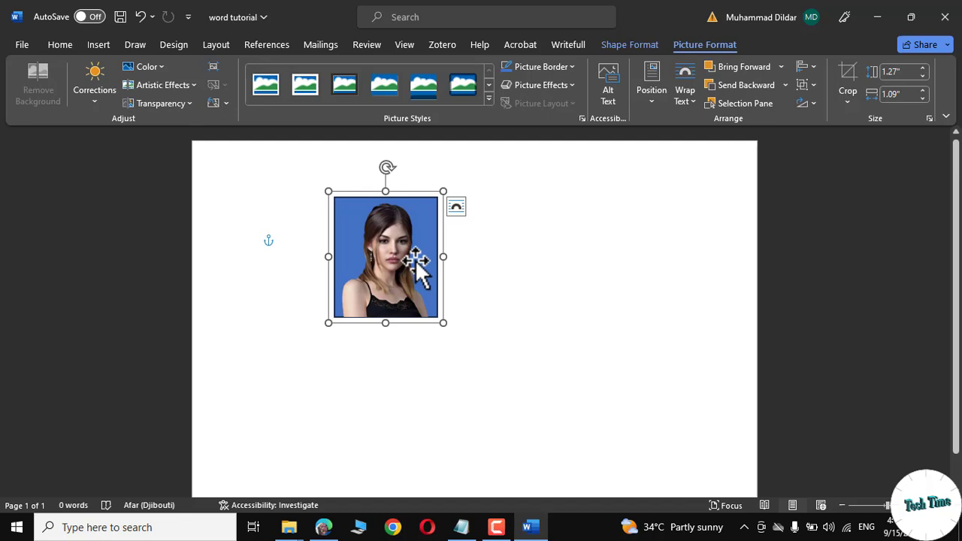
key(ctrl+z)
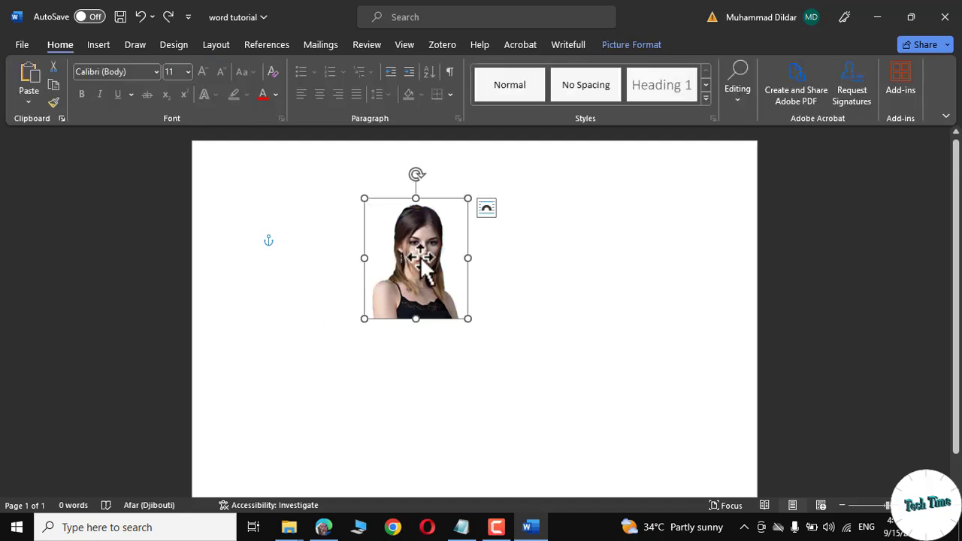
- Set the cropped portrait's height to 1.7 in and its width to 1.3 in
click(421, 259)
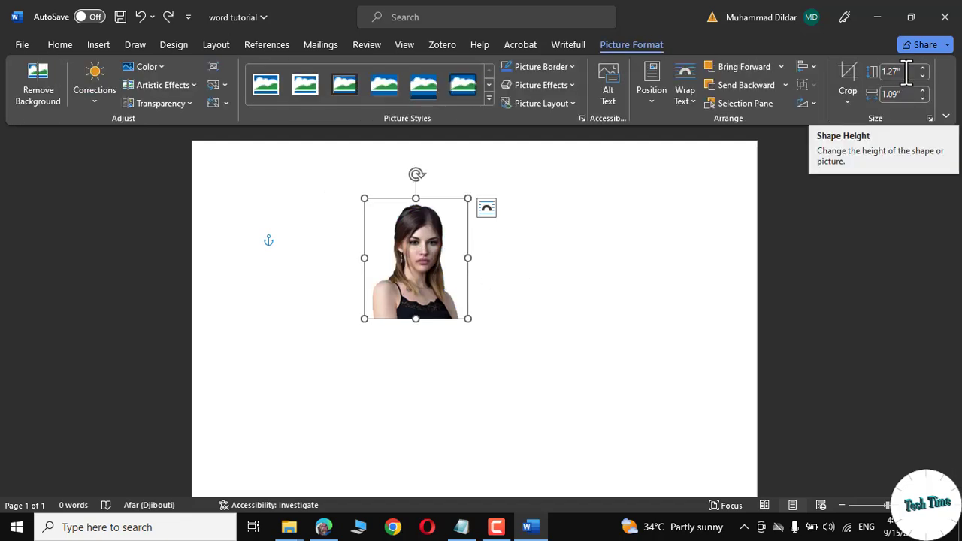
click(906, 71)
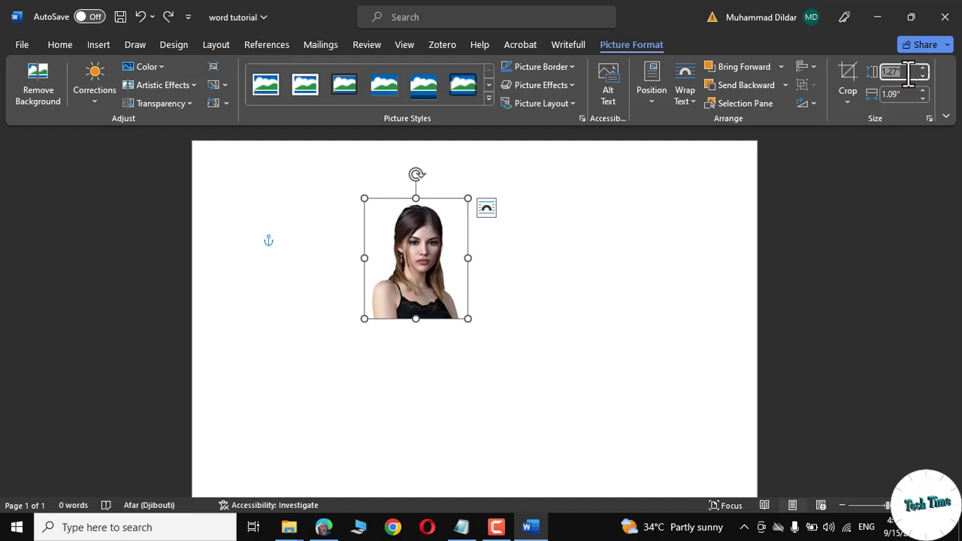
text(1.7)
click(899, 93)
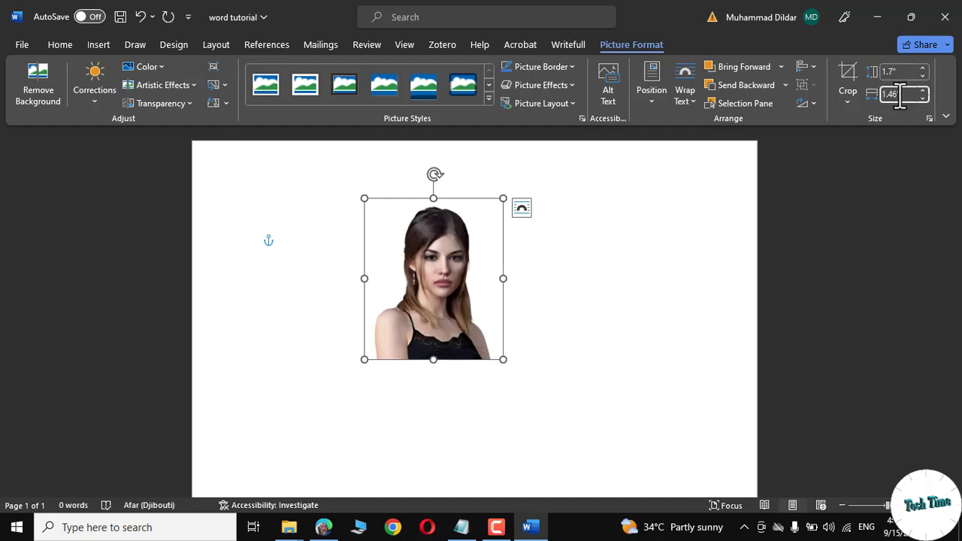
text(1.3)
key(Return)
click(536, 285)
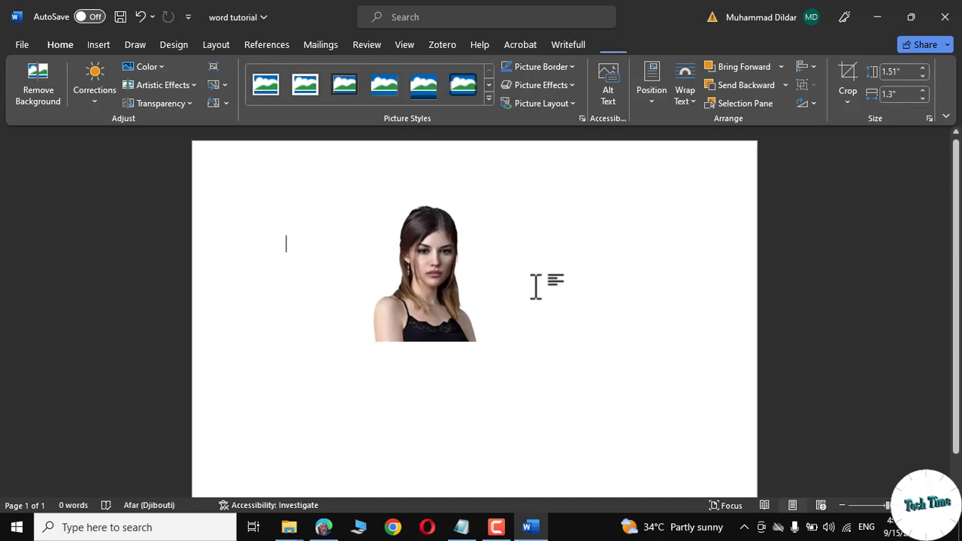
- Give the portrait a 1 pt border and position it in the upper-left corner of the page
drag(433, 277, 303, 231)
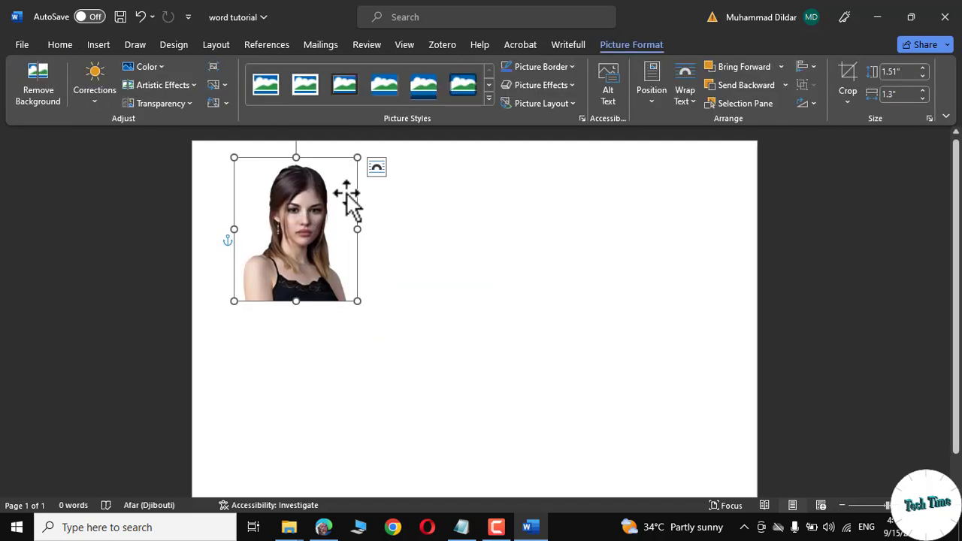
click(571, 67)
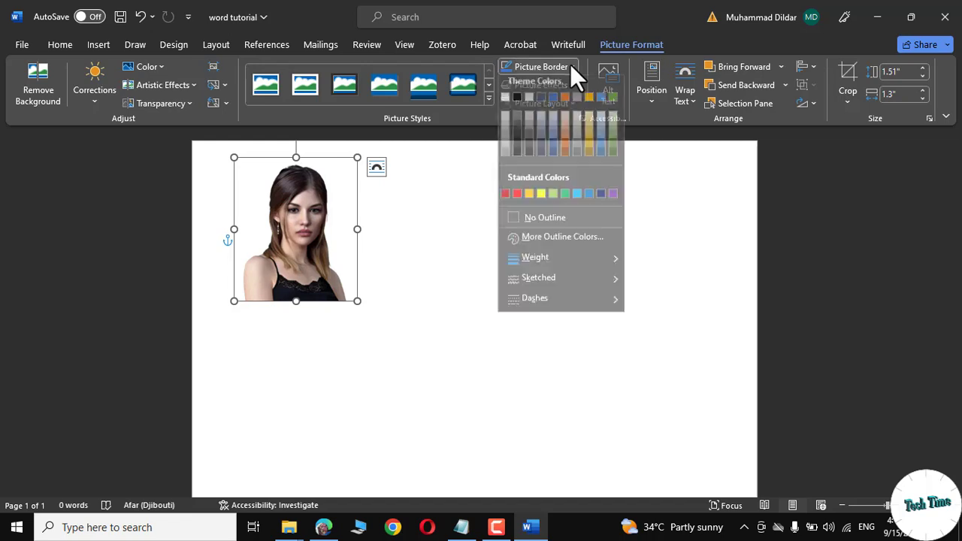
mouse_move(590, 263)
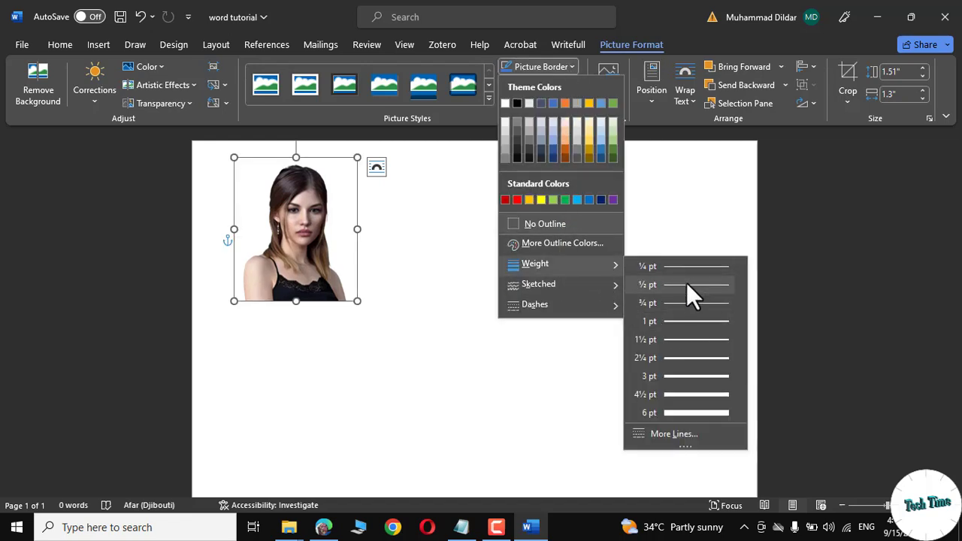
click(682, 321)
click(365, 256)
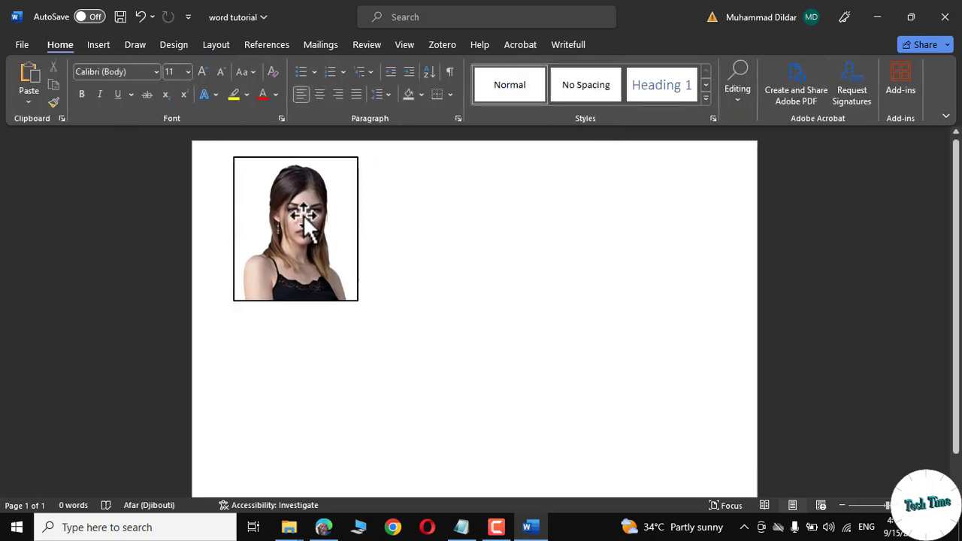
drag(302, 214, 263, 199)
click(458, 252)
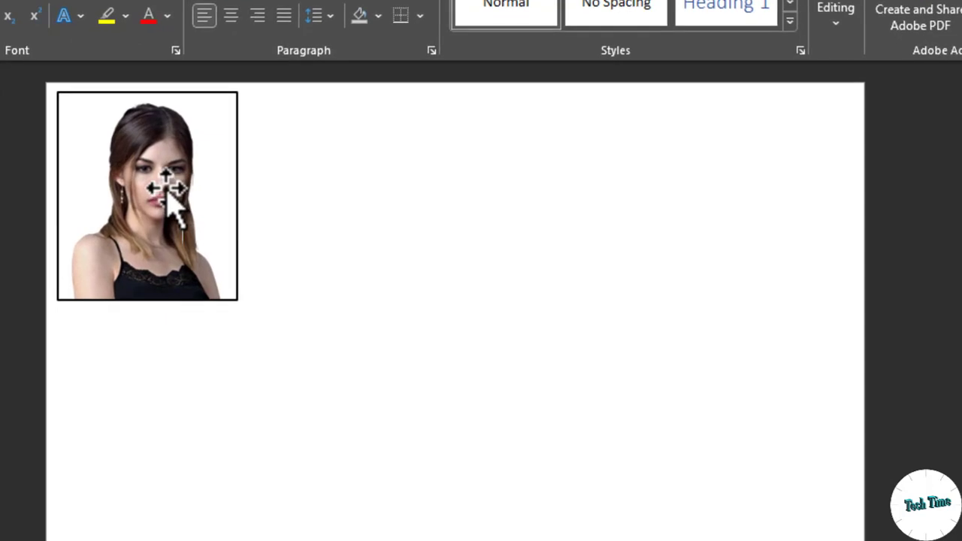
- Duplicate the bordered portrait twice to the right, aligned with a small gap, to form a row of three photos
drag(167, 192, 346, 193)
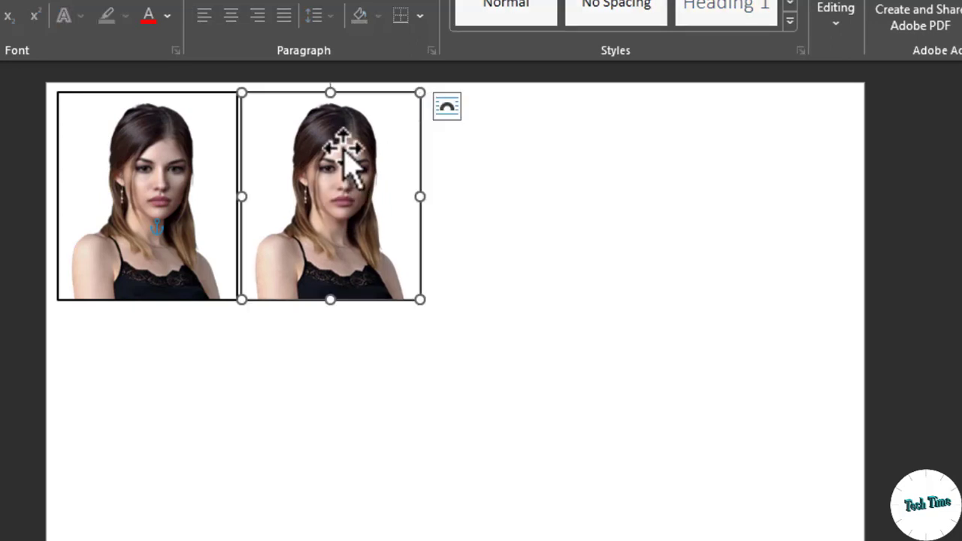
drag(350, 146, 506, 103)
click(708, 236)
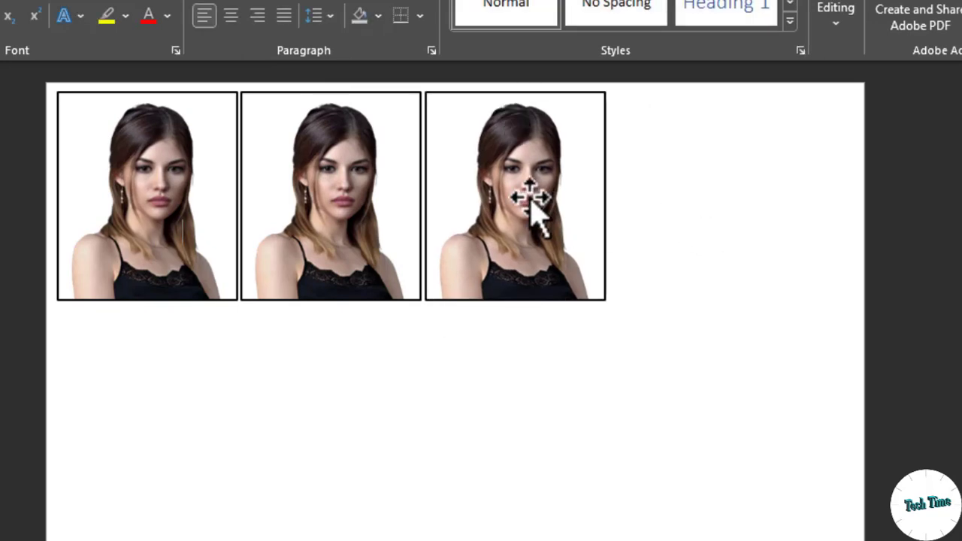
- Duplicate the third photo to complete a row of four, and shift the whole row slightly right to centre it on the page
drag(528, 199, 710, 173)
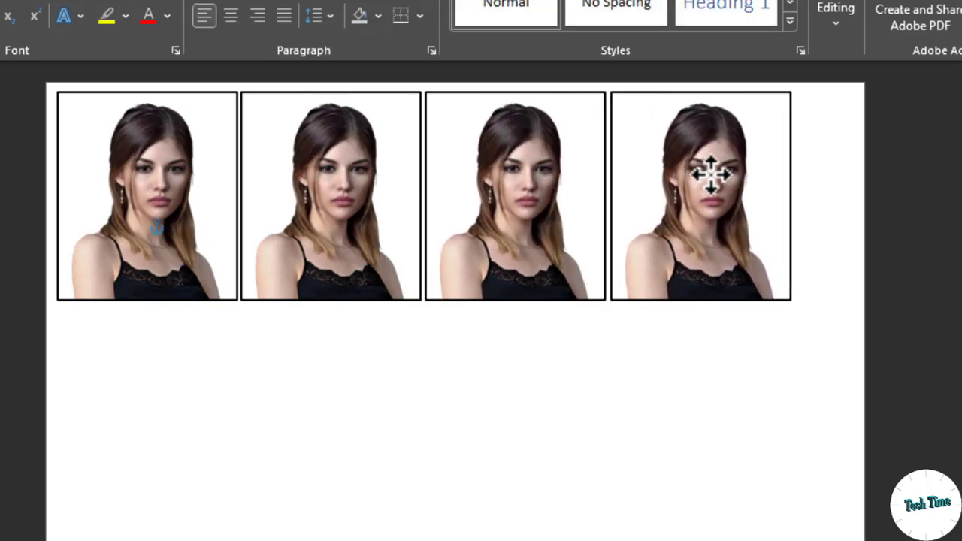
click(682, 400)
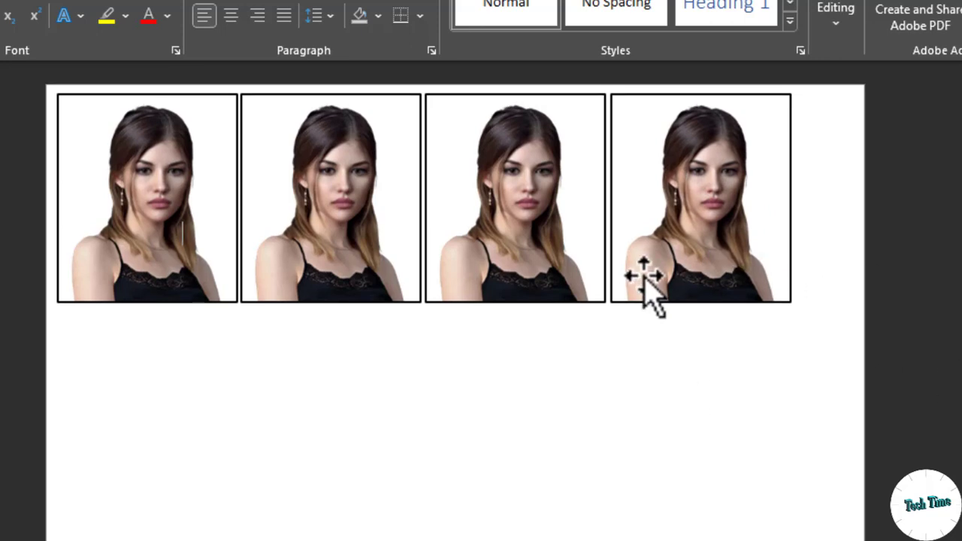
click(160, 192)
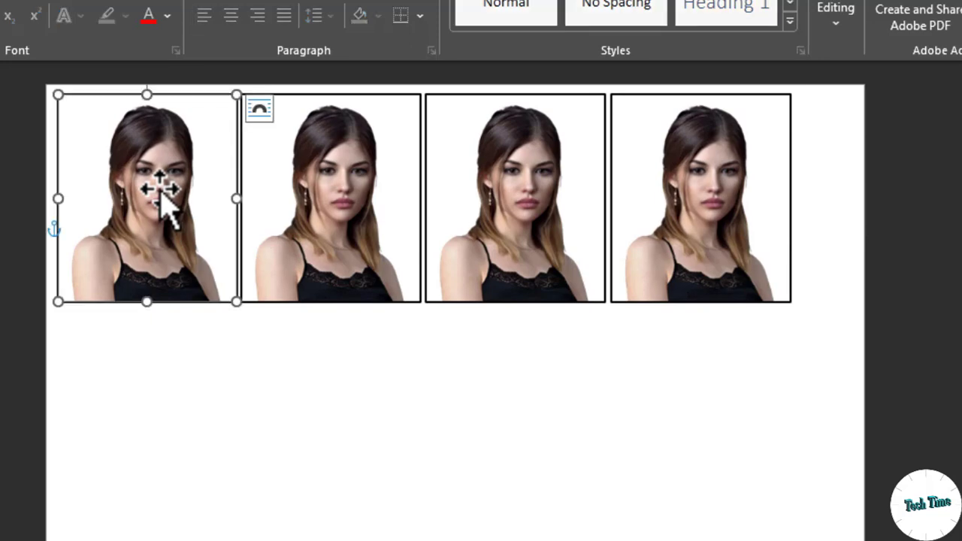
shift+click(297, 202)
shift+click(509, 193)
shift+click(718, 194)
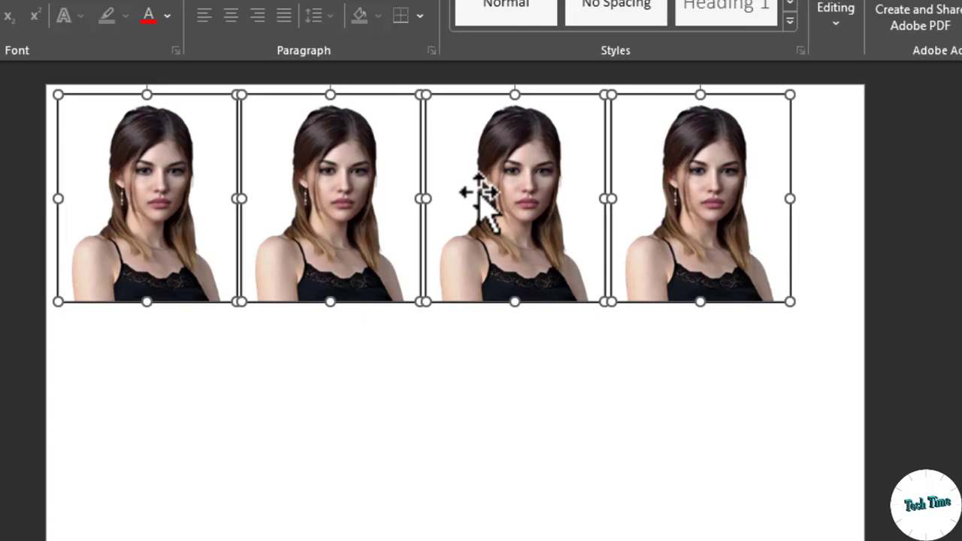
drag(479, 192, 504, 191)
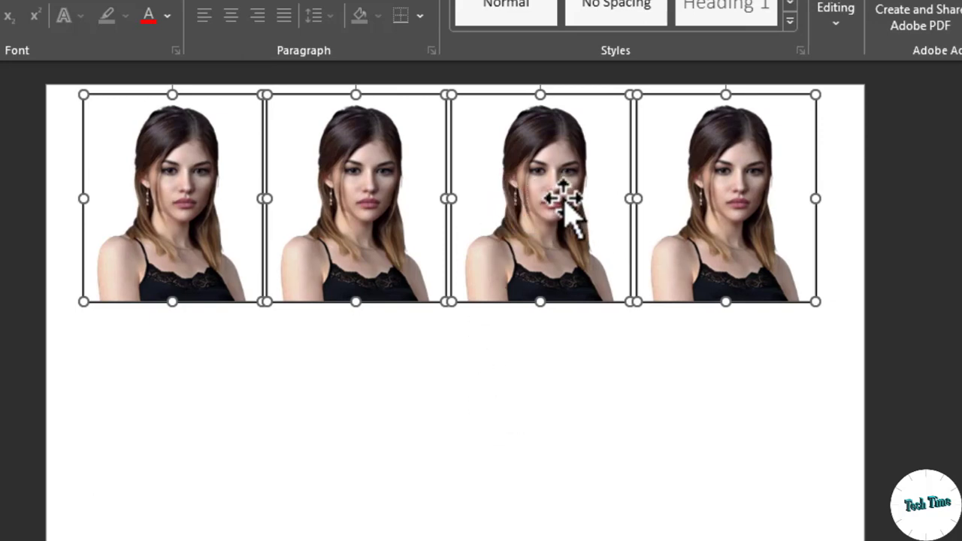
- Duplicate the row of four photos directly below, aligned with the first row and separated by a small gap
ctrl+drag(563, 197, 561, 412)
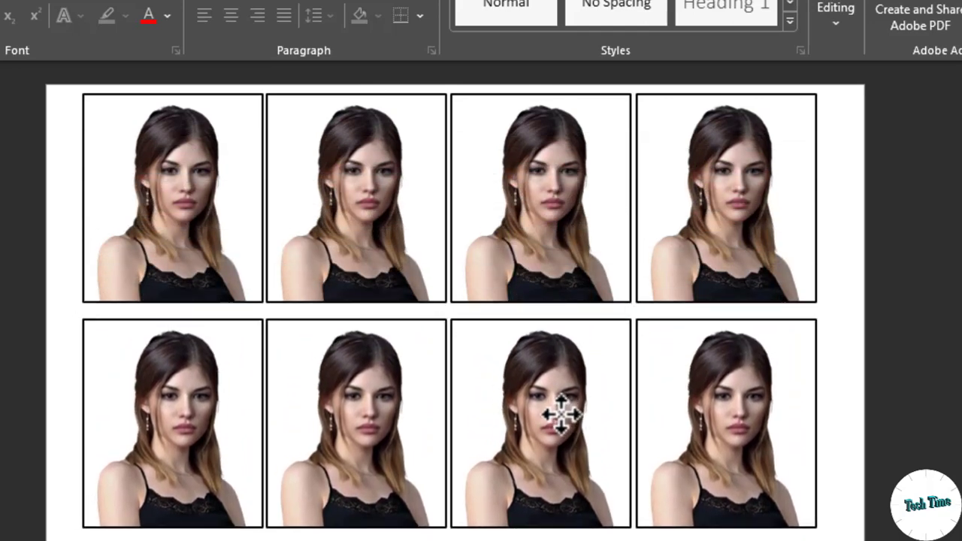
drag(562, 414, 562, 408)
click(909, 316)
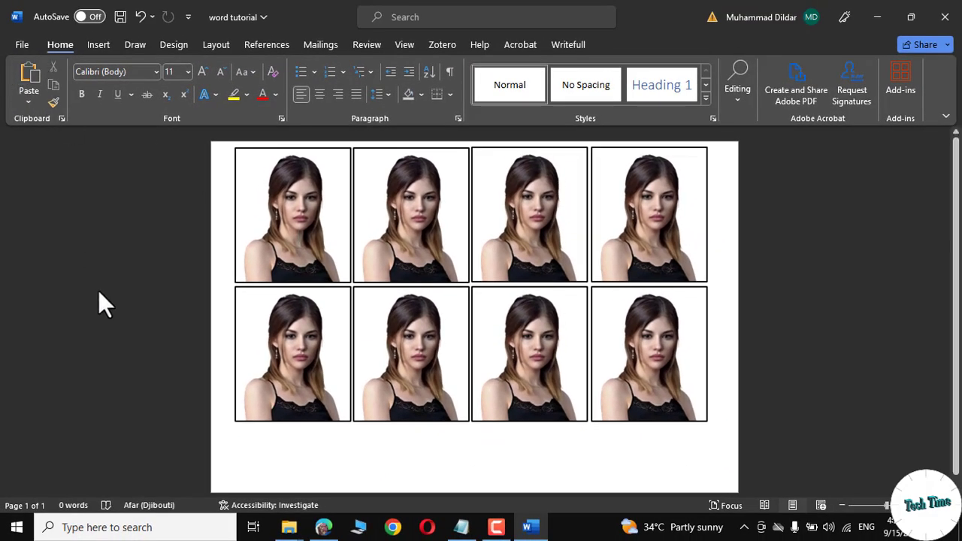
- Review the photo sheet in an enlarged print preview and look through the available printers
key(ctrl+p)
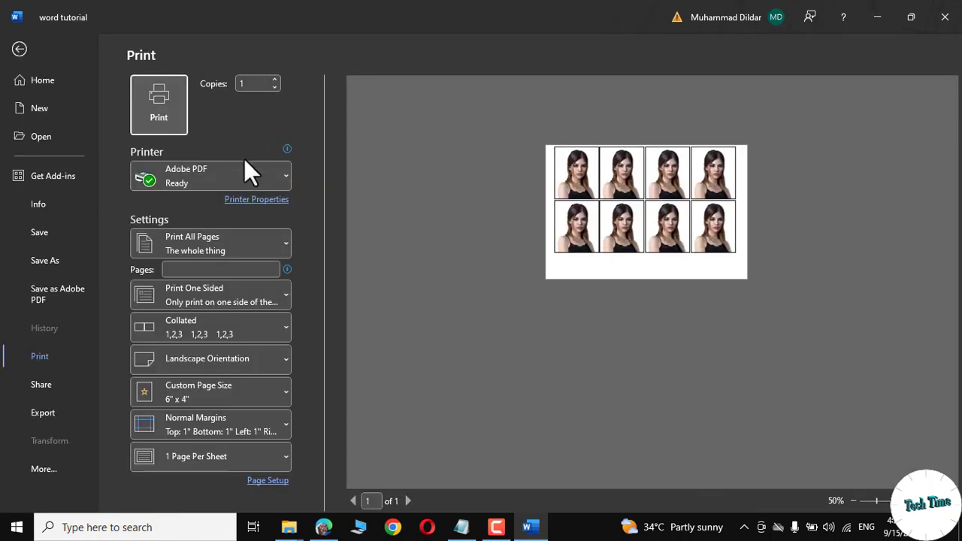
click(284, 180)
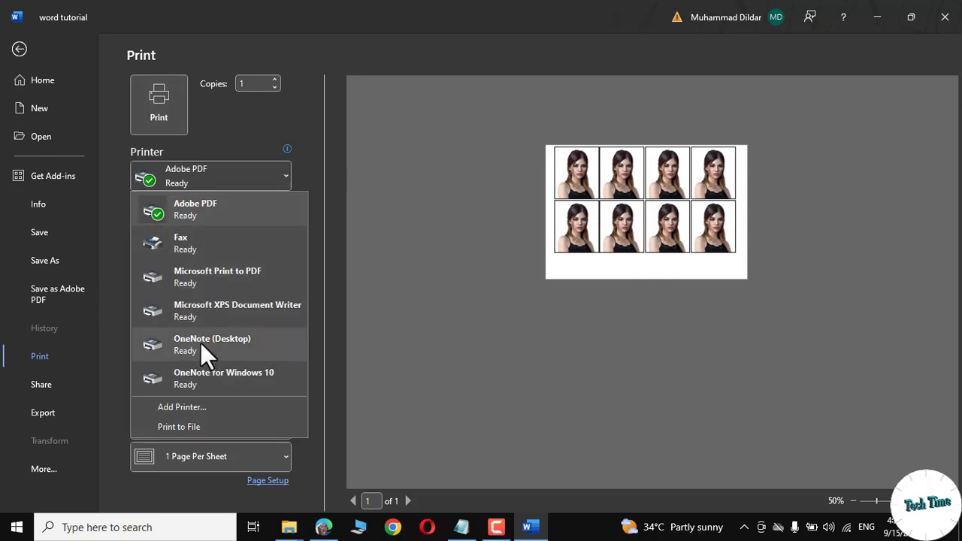
click(221, 129)
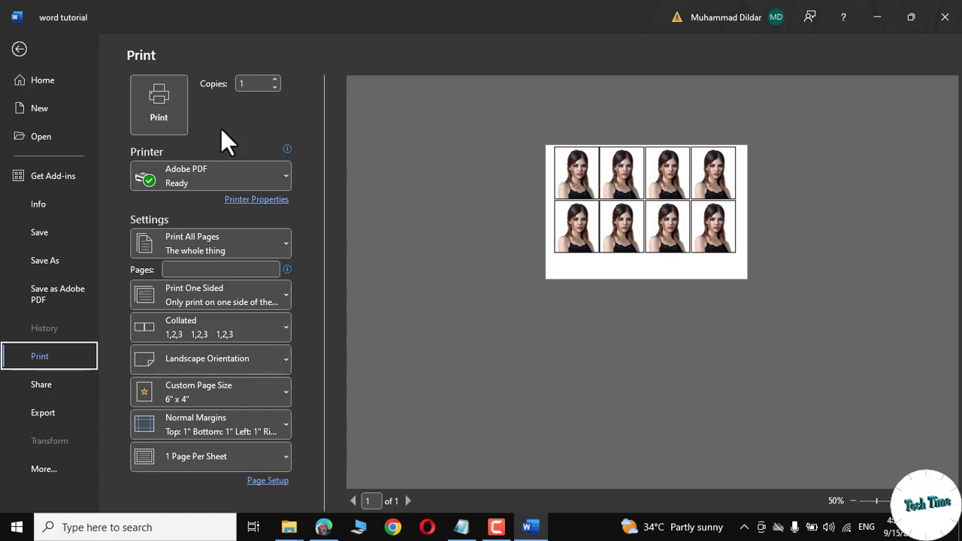
click(943, 501)
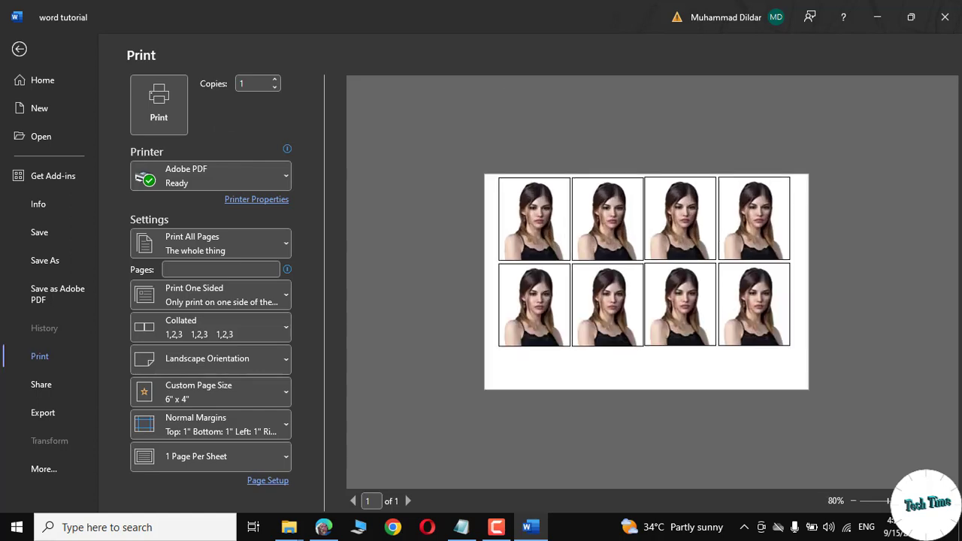